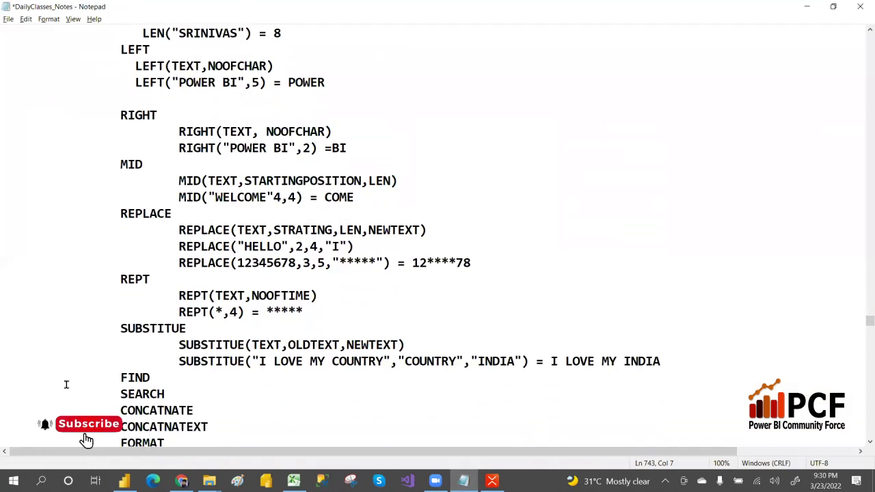
Type SEARCH(FINDCHAR,WITHINTEXT,STARTINGPOSTION,ALTERNATIVE RESULTS) on a new indented line below the SEARCH heading.
{"action": "left_click_drag", "start_coordinate": [112, 378], "coordinate": [176, 394]}
{"action": "left_click", "coordinate": [177, 394]}
{"action": "key", "text": "Return"}
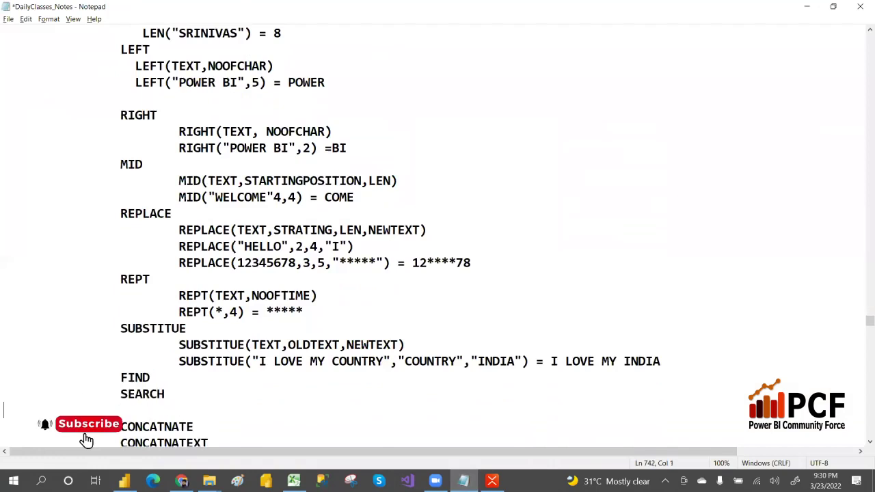
{"action": "key", "text": "Tab"}
{"action": "type", "text": "SEARCH(RESULT"}
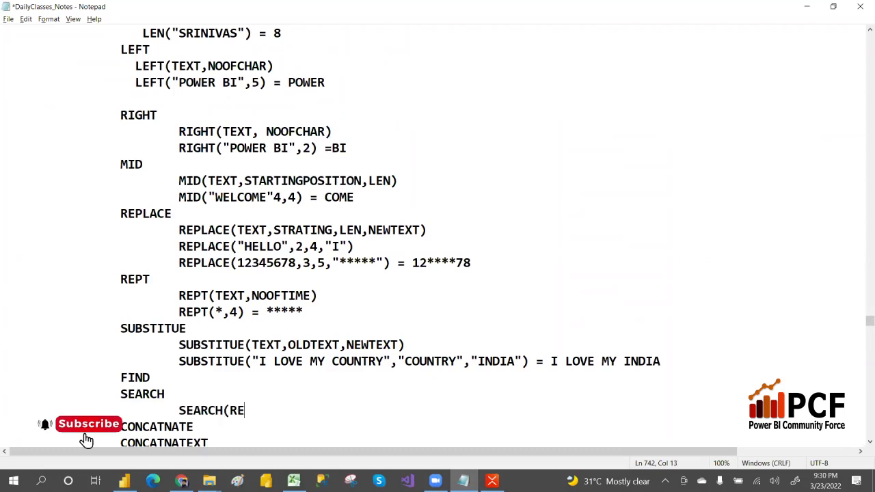
{"action": "key", "text": "BackSpace"}
{"action": "key", "text": "BackSpace"}
{"action": "key", "text": "BackSpace"}
{"action": "key", "text": "BackSpace"}
{"action": "key", "text": "BackSpace"}
{"action": "key", "text": "BackSpace"}
{"action": "type", "text": "FINDCHAR"}
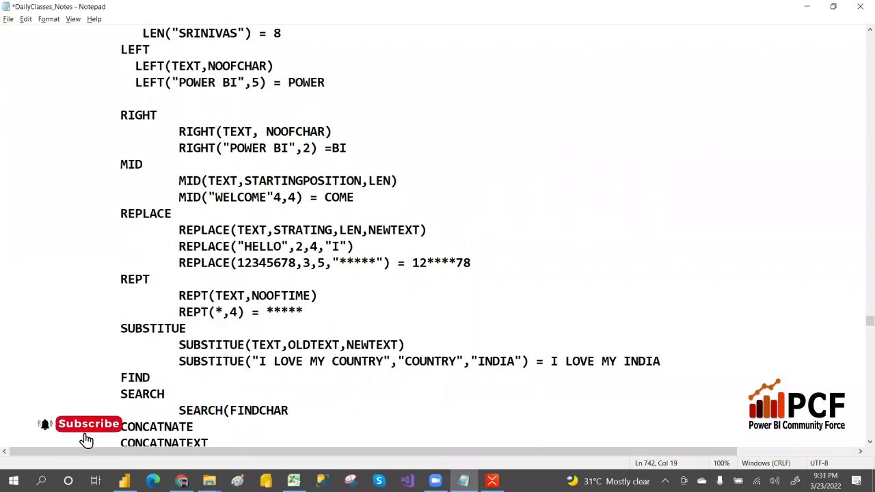
{"action": "type", "text": ",WITHINTEXT"}
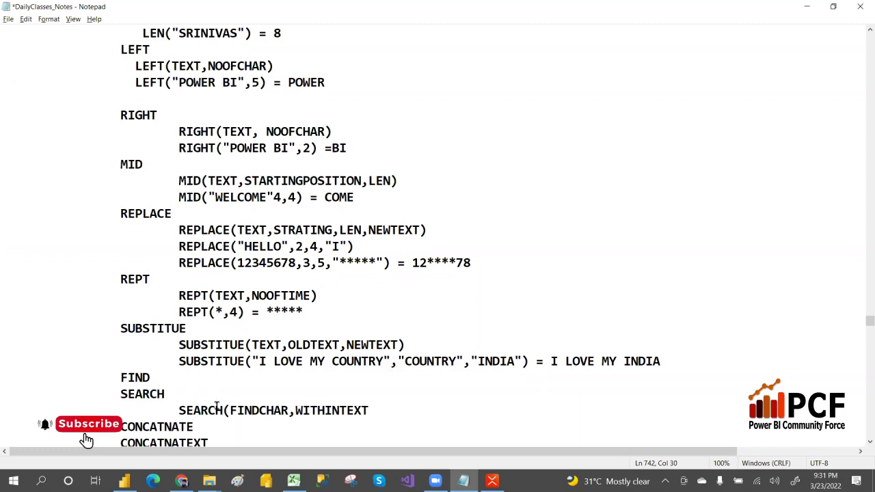
{"action": "left_click_drag", "start_coordinate": [230, 410], "coordinate": [369, 410]}
{"action": "left_click", "coordinate": [383, 411]}
{"action": "type", "text": ",STARTINGPOST"}
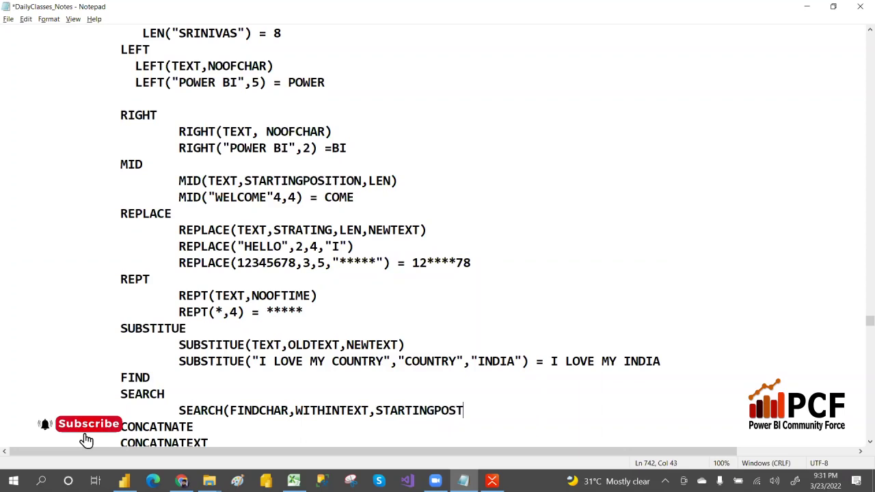
{"action": "type", "text": "ION,ALTERNATI"}
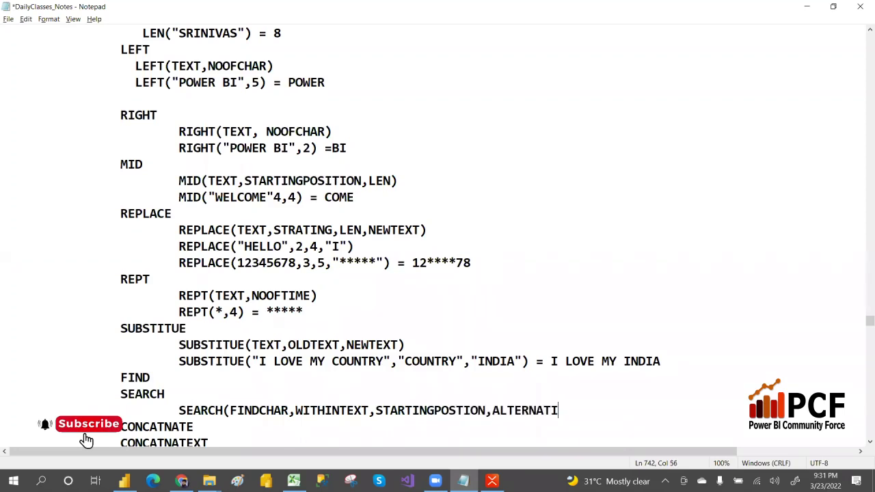
{"action": "type", "text": "VE RESULTS"}
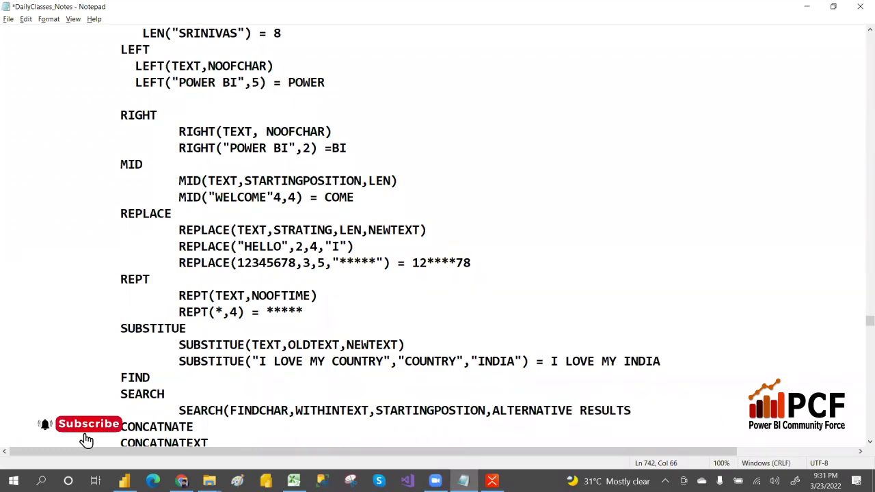
{"action": "type", "text": ")"}
{"action": "key", "text": "Return"}
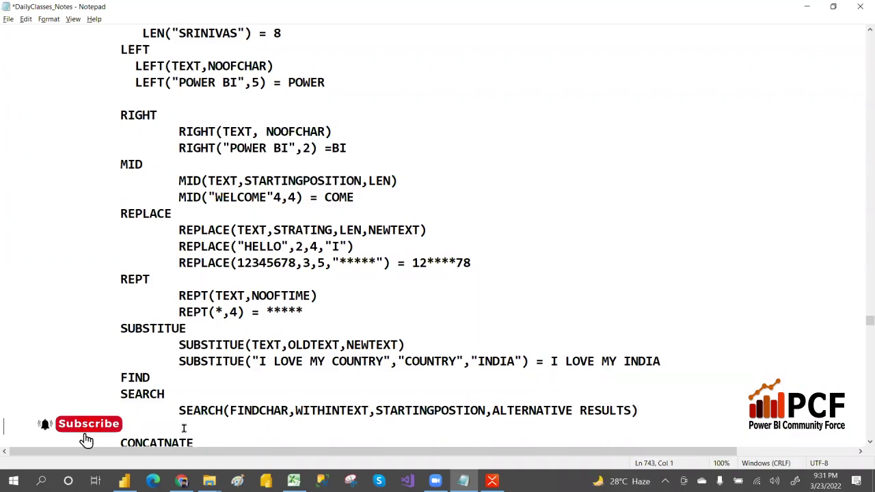
Add blank lines below the syntax and indent a new line for the example.
{"action": "key", "text": "Tab"}
{"action": "key", "text": "Return"}
{"action": "key", "text": "Up"}
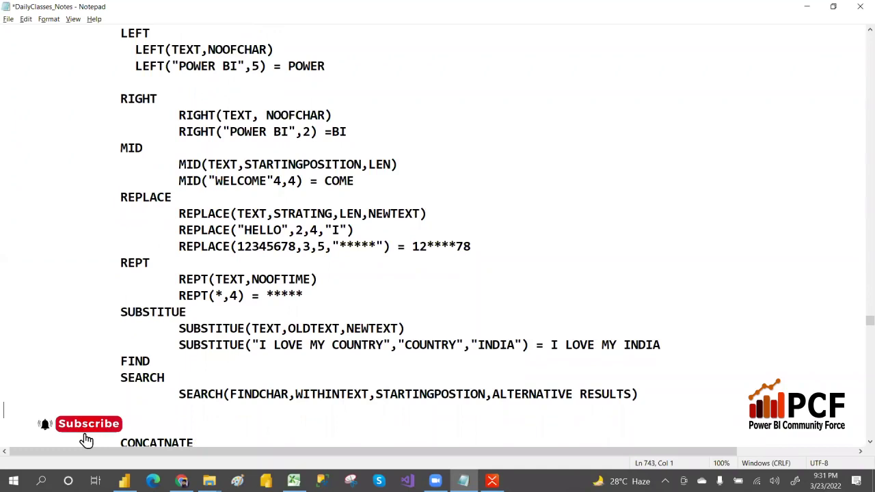
{"action": "key", "text": "Tab"}
{"action": "key", "text": "Return"}
{"action": "key", "text": "Tab"}
Type the example SEARCH("E","POWER BI") on the indented line.
{"action": "type", "text": "SE"}
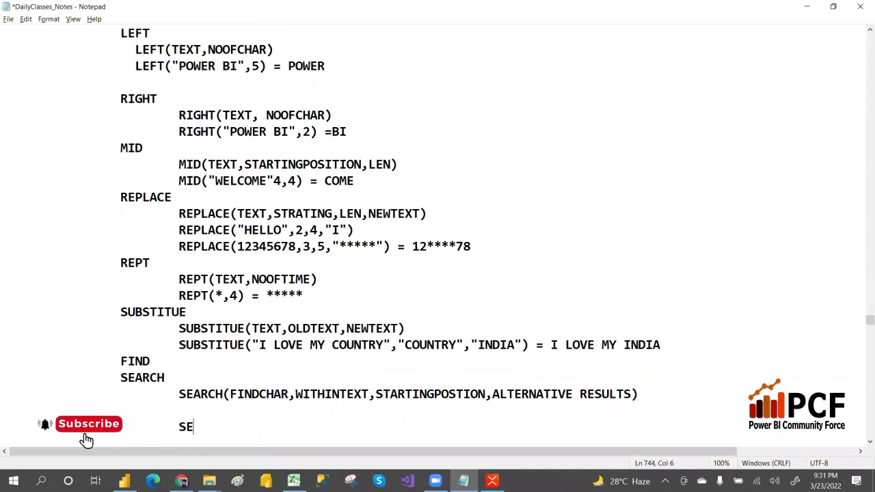
{"action": "type", "text": "ARCH"}
{"action": "type", "text": "("}
{"action": "type", "text": "\"E\""}
{"action": "key", "text": "Left"}
{"action": "type", "text": "E"}
{"action": "key", "text": "Right"}
{"action": "type", "text": ",\"\""}
{"action": "key", "text": "Left"}
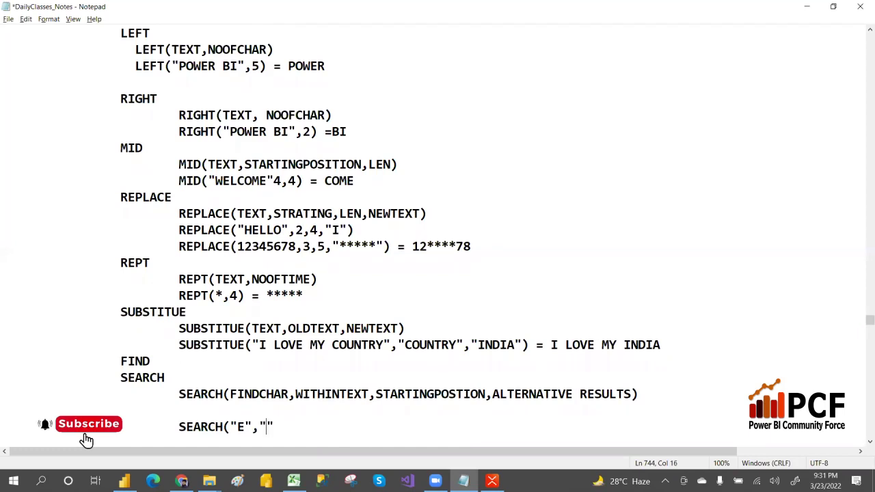
{"action": "type", "text": "POWER BI"}
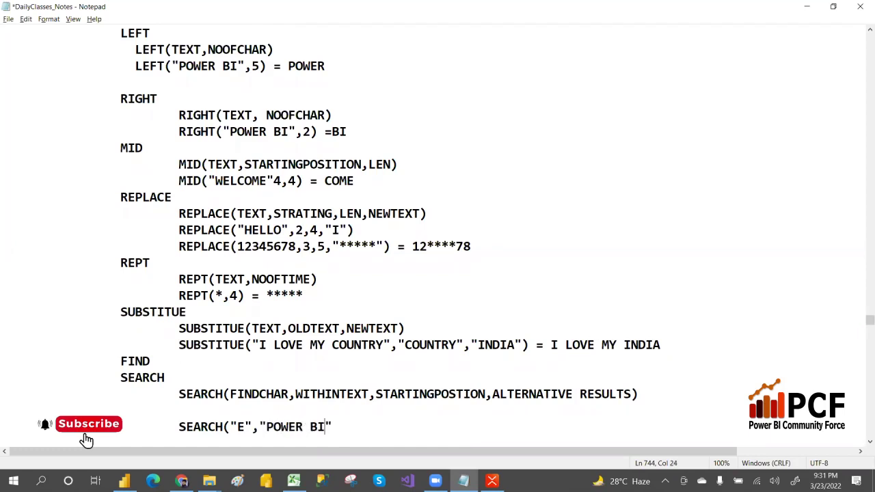
{"action": "key", "text": "Right"}
{"action": "type", "text": ")"}
Mark E as the fourth character, append = 4, and insert an extra E after POWER.
{"action": "key", "text": "Left"}
{"action": "key", "text": "Left"}
{"action": "key", "text": "Left"}
{"action": "key", "text": "Left"}
{"action": "key", "text": "Left"}
{"action": "key", "text": "Left"}
{"action": "key", "text": "Left"}
{"action": "key", "text": "Left"}
{"action": "key", "text": "Left"}
{"action": "key", "text": "Left"}
{"action": "key", "text": "shift+Right"}
{"action": "key", "text": "shift+Right"}
{"action": "key", "text": "shift+Right"}
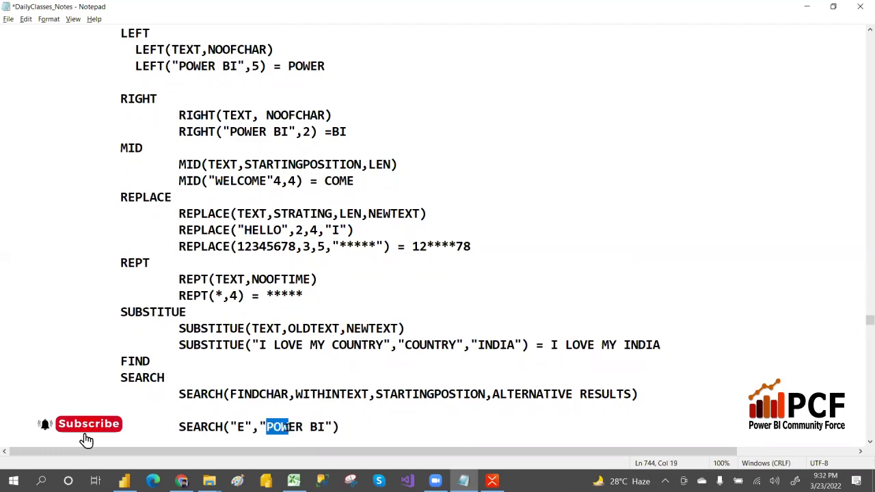
{"action": "key", "text": "Right"}
{"action": "key", "text": "shift+Right"}
{"action": "key", "text": "End"}
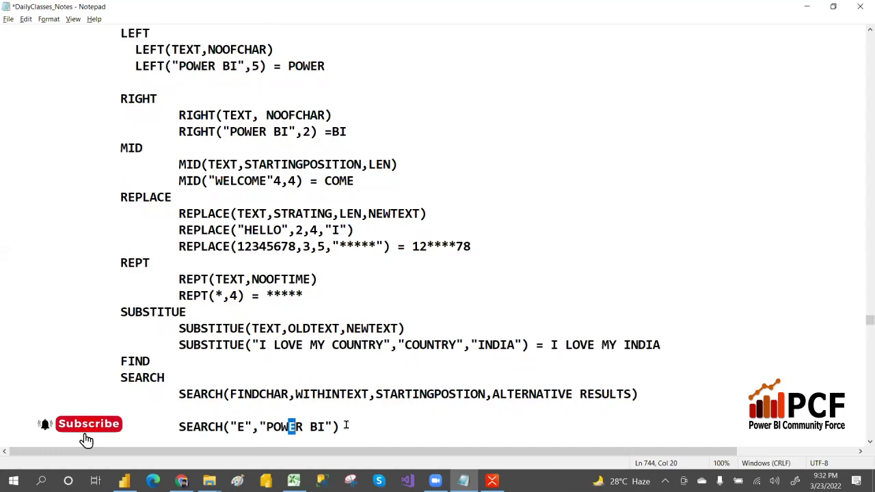
{"action": "type", "text": "BI\")"}
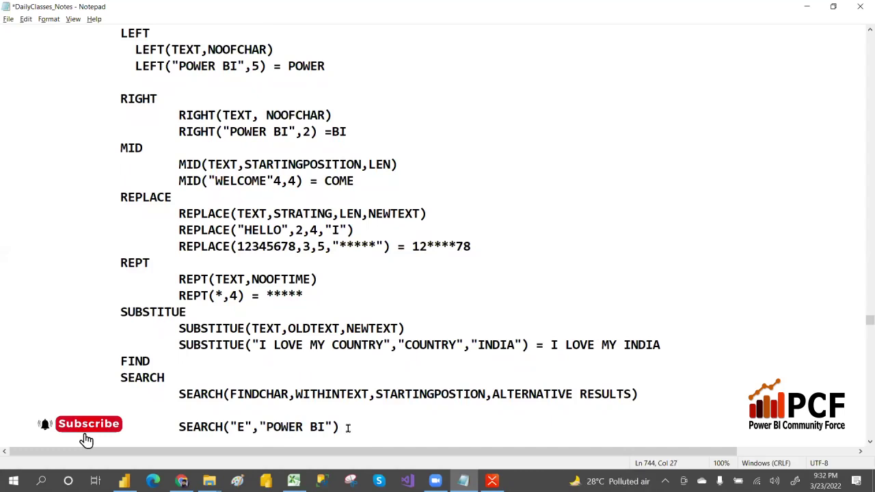
{"action": "type", "text": " = 4"}
{"action": "left_click", "coordinate": [302, 427]}
{"action": "type", "text": "E"}
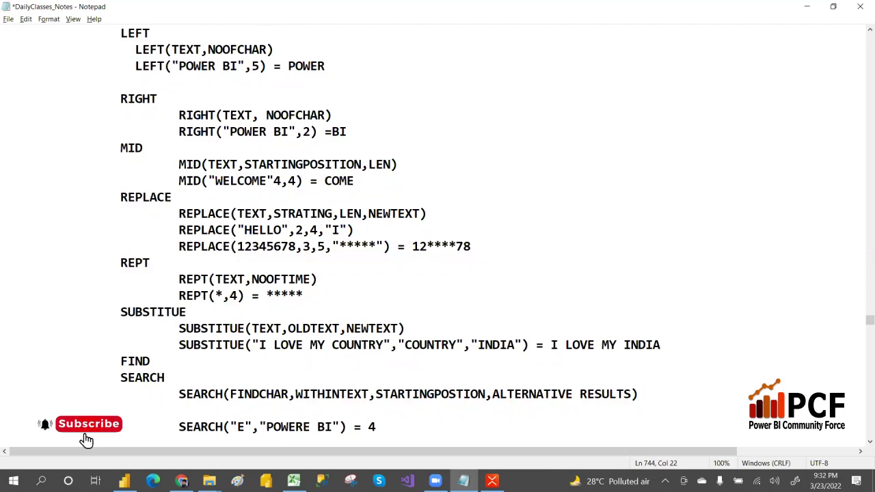
Delete the result 4 and the extra E, restoring "POWER BI" in the example.
{"action": "left_click_drag", "start_coordinate": [288, 427], "coordinate": [296, 427]}
{"action": "left_click_drag", "start_coordinate": [367, 426], "coordinate": [383, 426]}
{"action": "left_click_drag", "start_coordinate": [287, 427], "coordinate": [295, 426]}
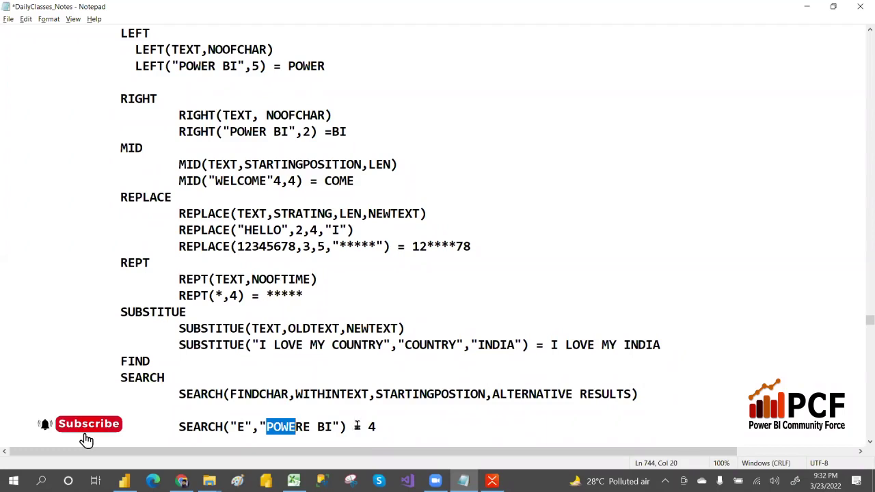
{"action": "left_click_drag", "start_coordinate": [369, 426], "coordinate": [382, 427]}
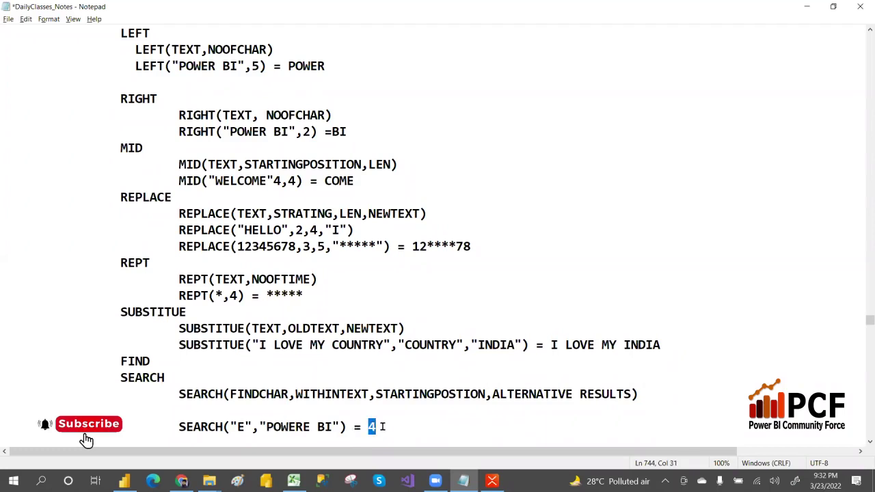
{"action": "key", "text": "BackSpace"}
{"action": "left_click", "coordinate": [310, 428]}
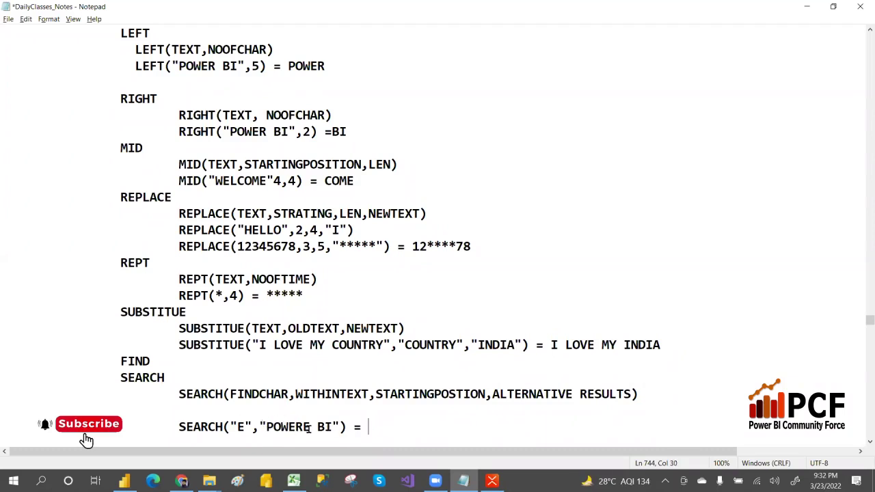
{"action": "key", "text": "BackSpace"}
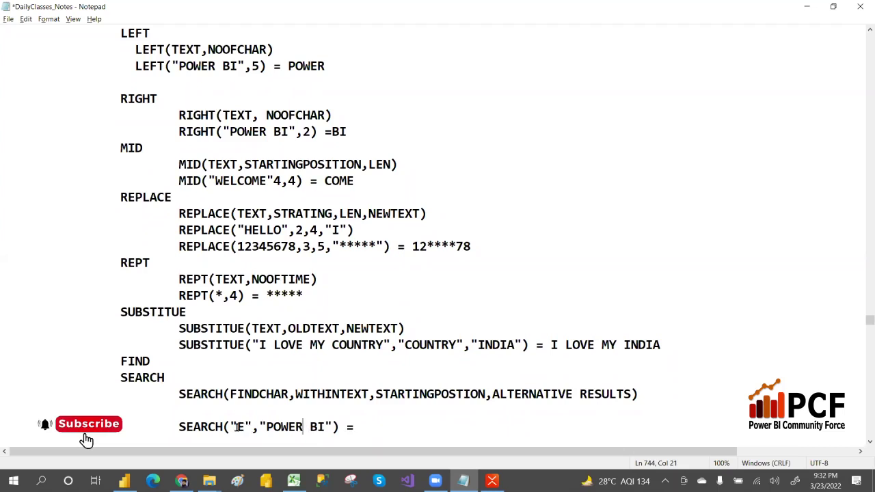
Change the searched character from "E" to "A" and bring Power BI Desktop forward.
{"action": "left_click", "coordinate": [245, 428]}
{"action": "key", "text": "BackSpace"}
{"action": "type", "text": "A"}
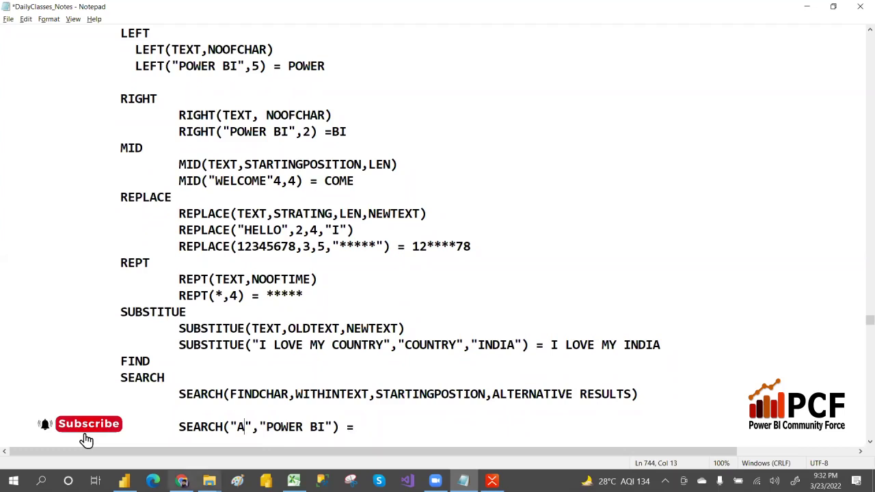
{"action": "left_click", "coordinate": [124, 481]}
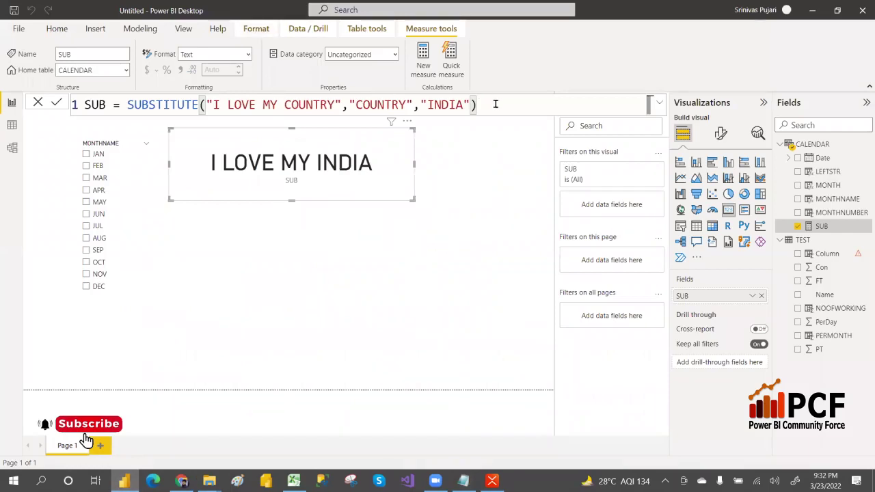
Replace the SUBSTITUTE formula with the measure SEARCH = SEARCH("E","POWER BI").
{"action": "left_click_drag", "start_coordinate": [494, 103], "coordinate": [81, 104]}
{"action": "type", "text": "SEARCH"}
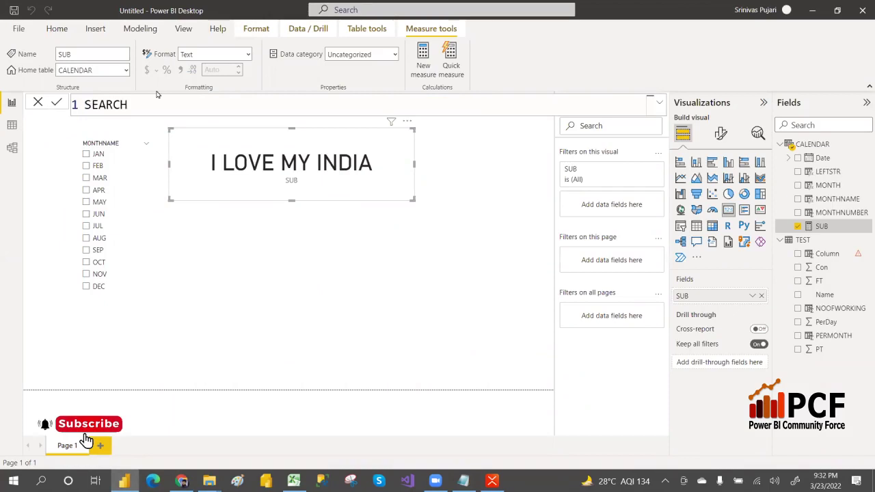
{"action": "type", "text": " = SEARCH("}
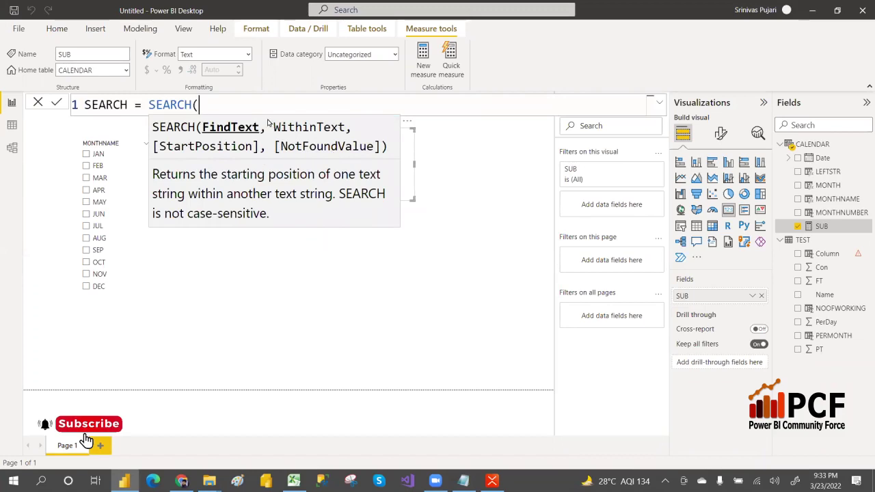
{"action": "type", "text": "\"E\""}
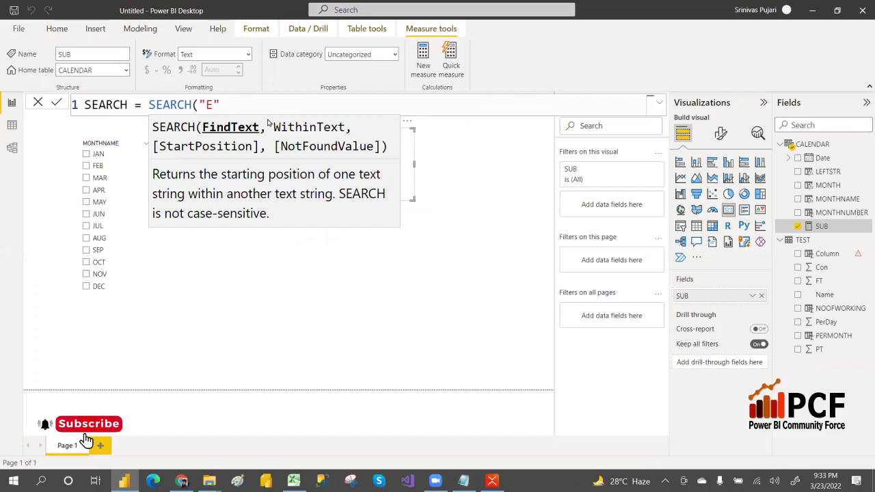
{"action": "type", "text": ","}
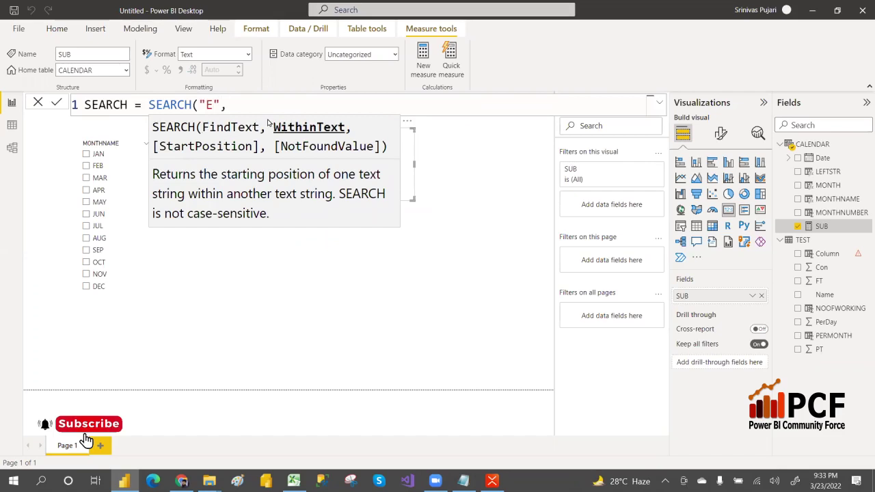
{"action": "type", "text": "\"POWER BI\")"}
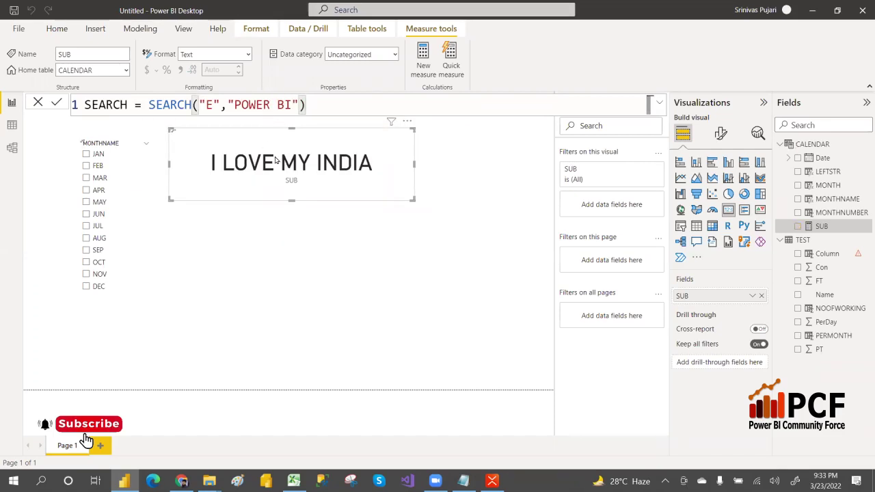
{"action": "key", "text": "Return"}
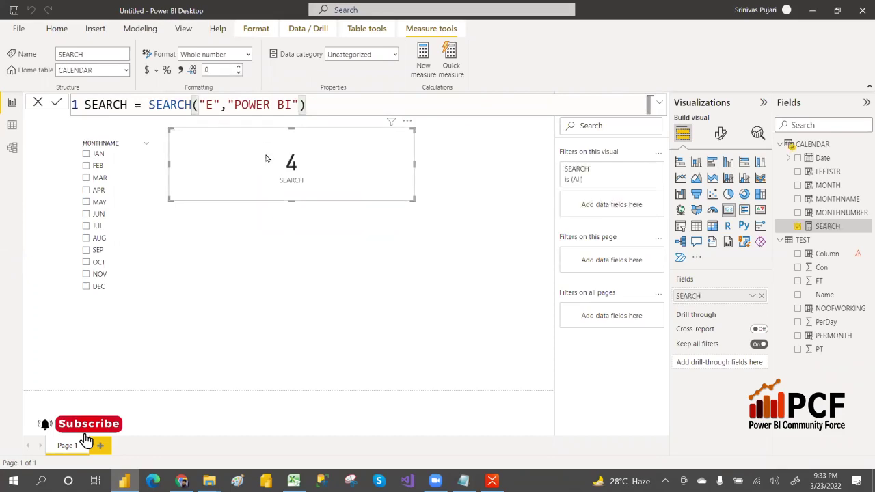
Change the text to "POWERE BI" so the card shows 4, and shrink the card toward the slicer.
{"action": "left_click", "coordinate": [271, 104]}
{"action": "type", "text": "E"}
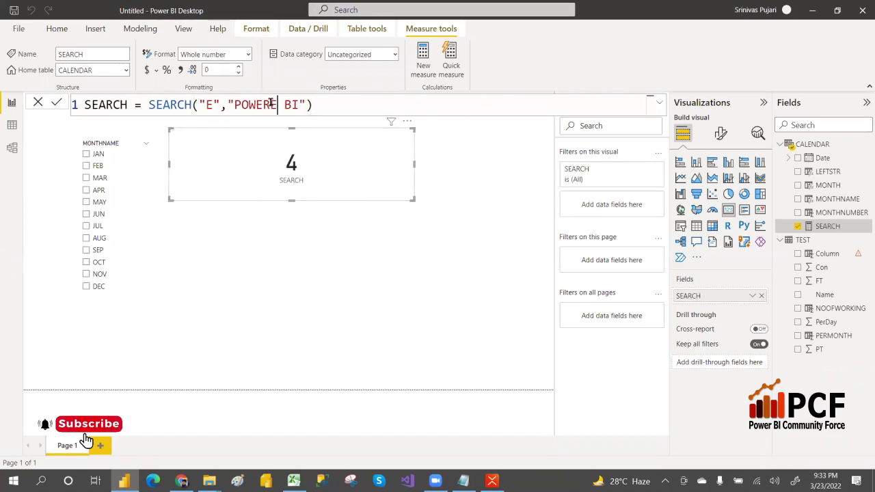
{"action": "key", "text": "Return"}
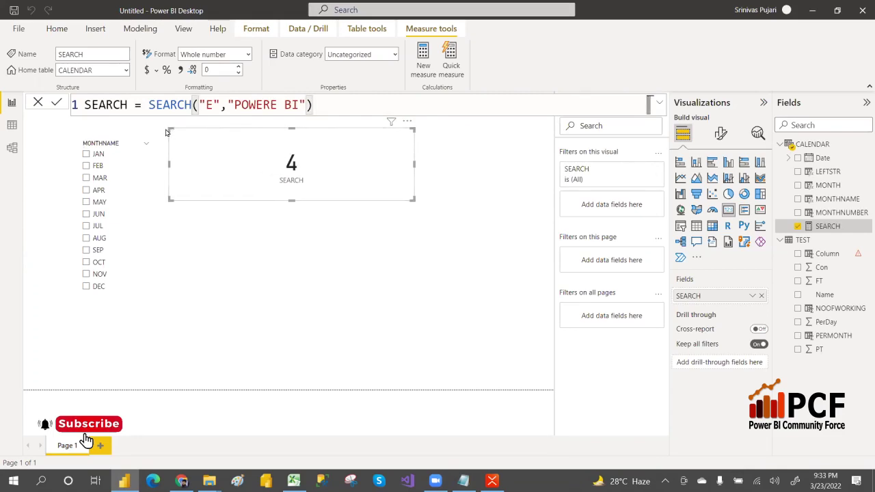
{"action": "left_click_drag", "start_coordinate": [170, 129], "coordinate": [213, 149]}
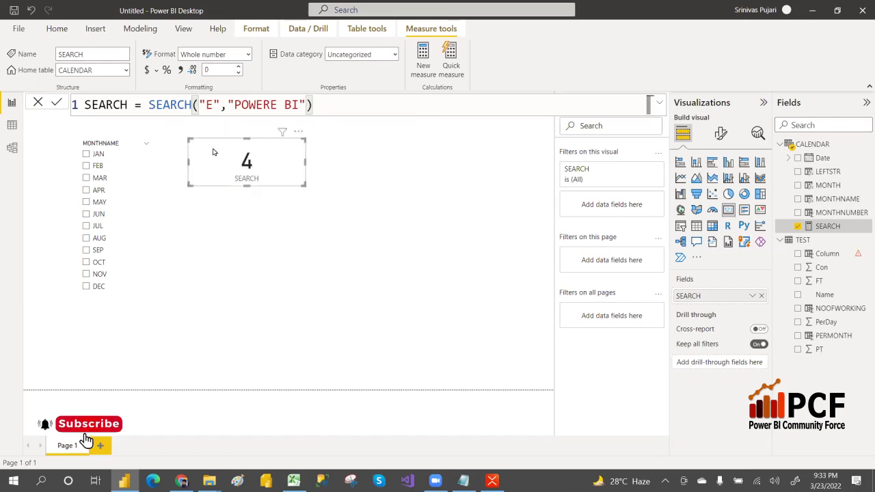
{"action": "key", "text": "alt+Tab"}
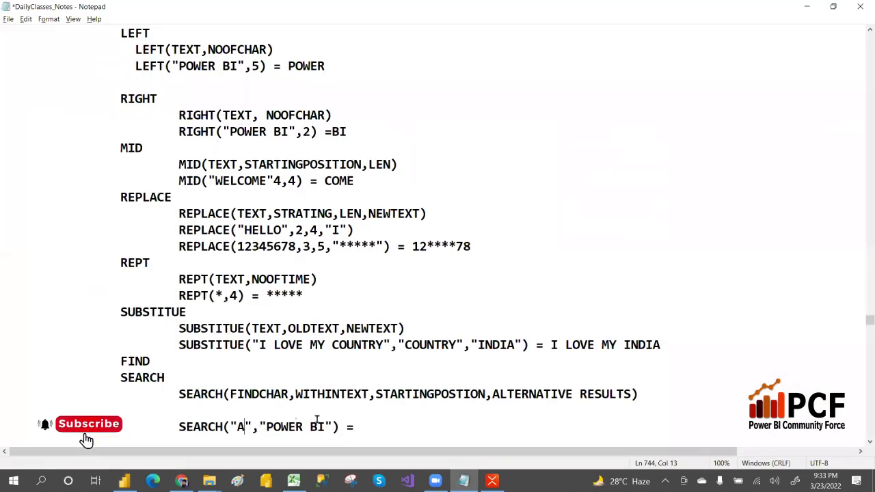
Begin note 1: '1) SEARCH WILL SEARCH THE VALUE FROM LEFT TO RIGHT AND THEN ONCE IT FIND'.
{"action": "left_click", "coordinate": [369, 429]}
{"action": "key", "text": "Return"}
{"action": "key", "text": "Return"}
{"action": "key", "text": "Tab"}
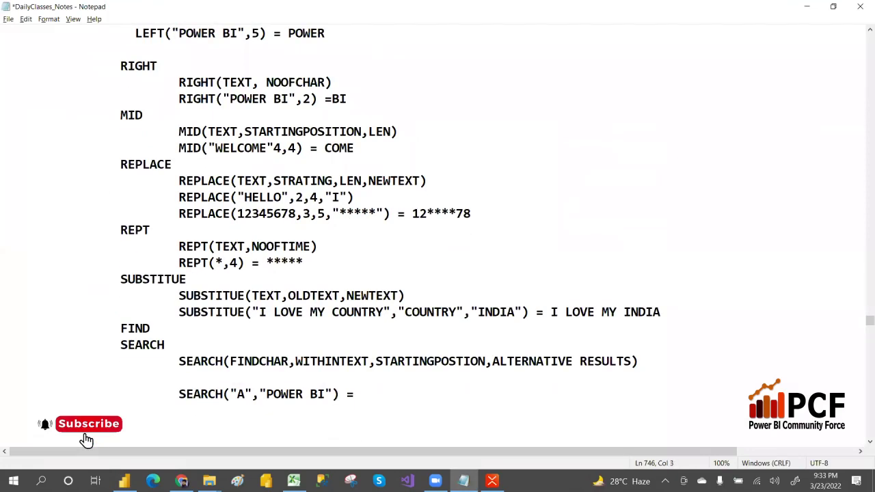
{"action": "type", "text": "1) SEARCH WI"}
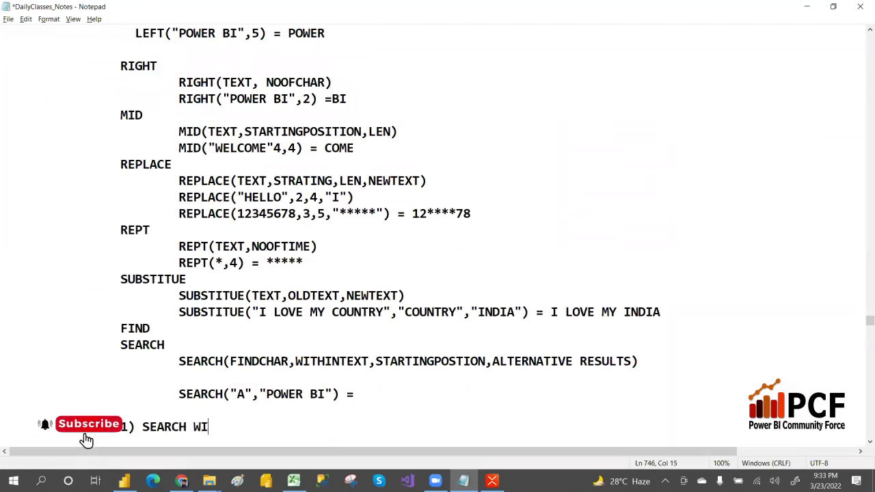
{"action": "type", "text": "LL SEARCH THE"}
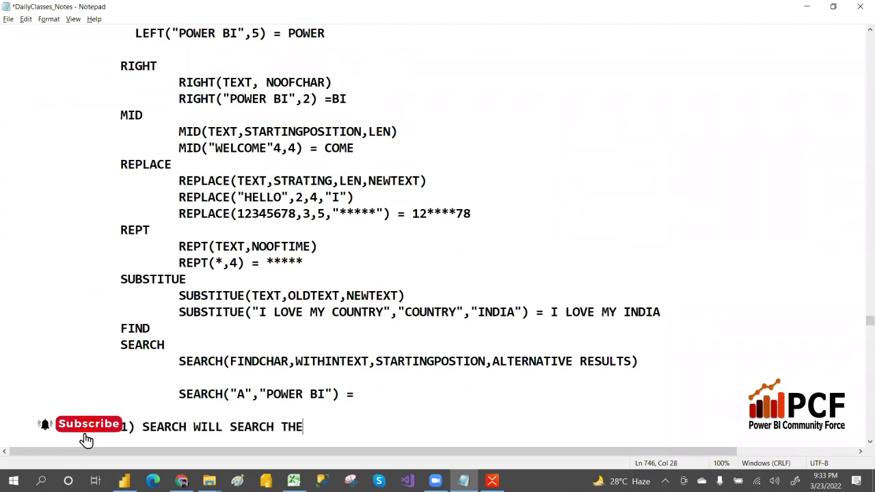
{"action": "type", "text": " VALIU"}
{"action": "key", "text": "BackSpace"}
{"action": "key", "text": "BackSpace"}
{"action": "key", "text": "BackSpace"}
{"action": "type", "text": "UE FOR"}
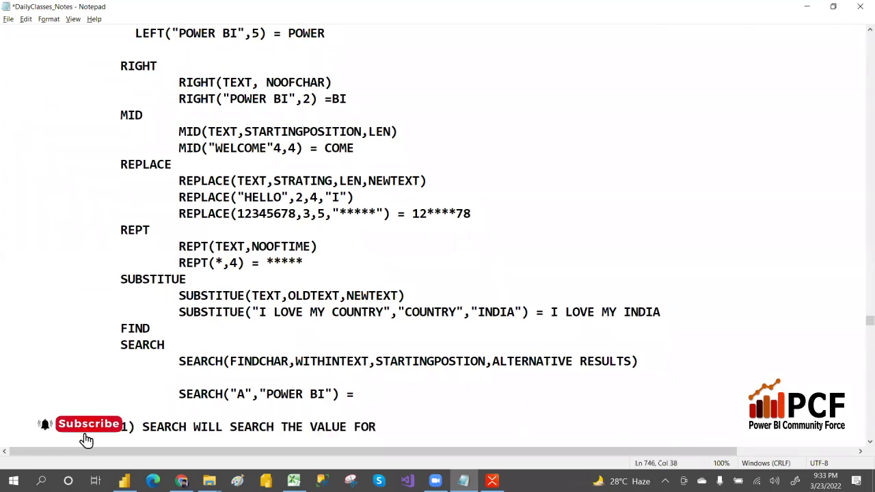
{"action": "key", "text": "BackSpace"}
{"action": "key", "text": "BackSpace"}
{"action": "type", "text": "ROM LEFT TO "}
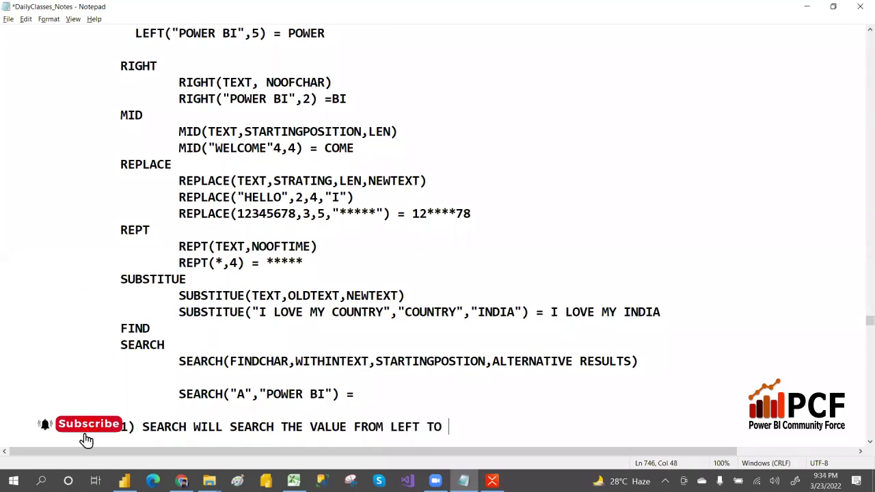
{"action": "type", "text": "RIGHT AND THE"}
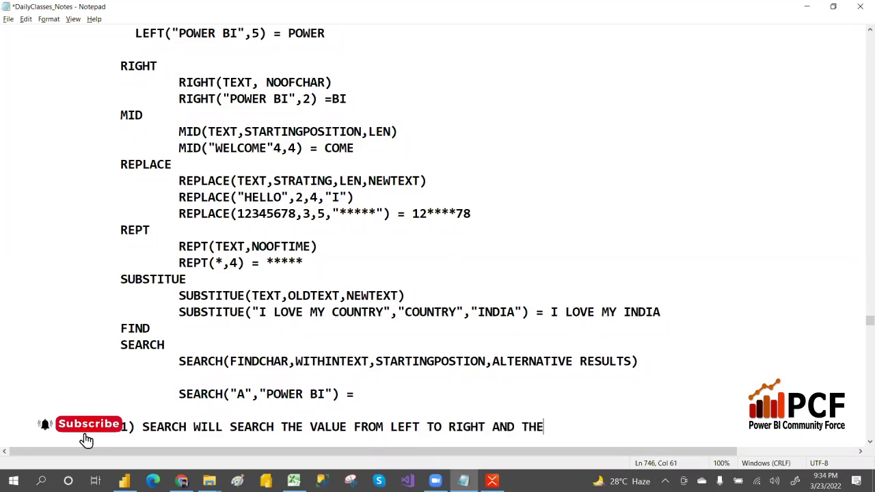
{"action": "type", "text": "N ONCE IT FIND"}
Continue note 1 with 'IT WILL GIVE POSITION IN NUMERIC NUMBER' and start note 2).
{"action": "key", "text": "Return"}
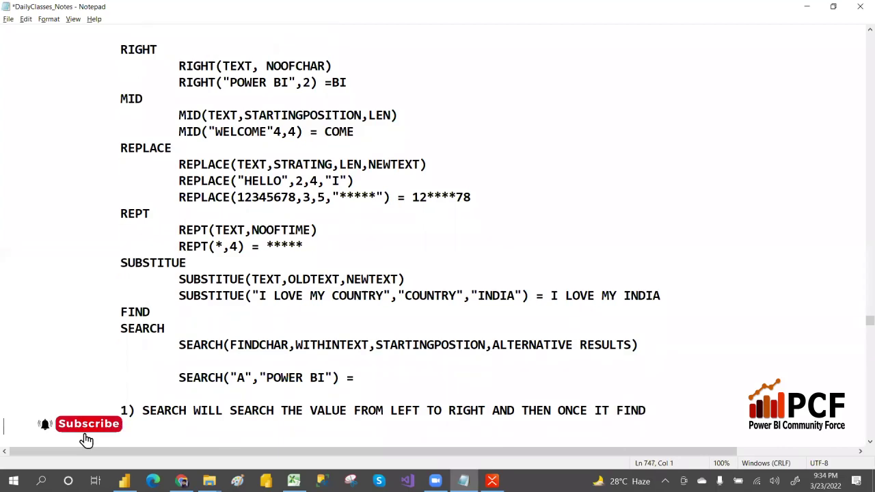
{"action": "type", "text": ")"}
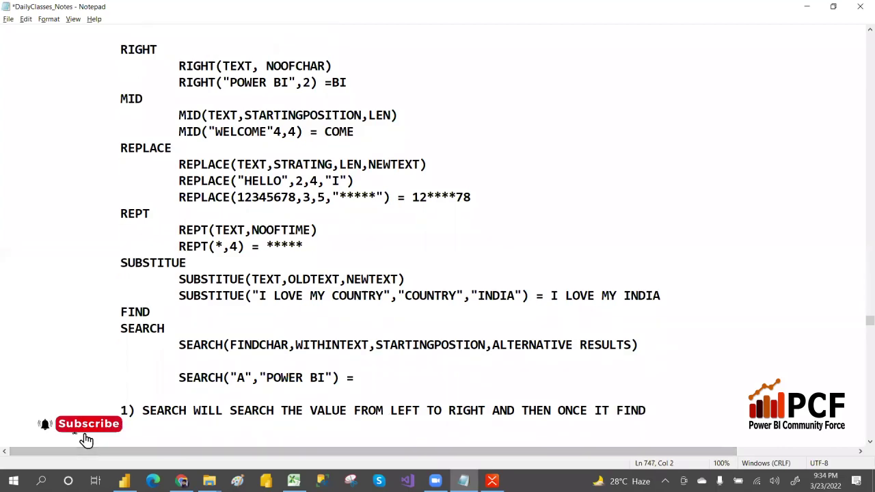
{"action": "type", "text": "IT WIL"}
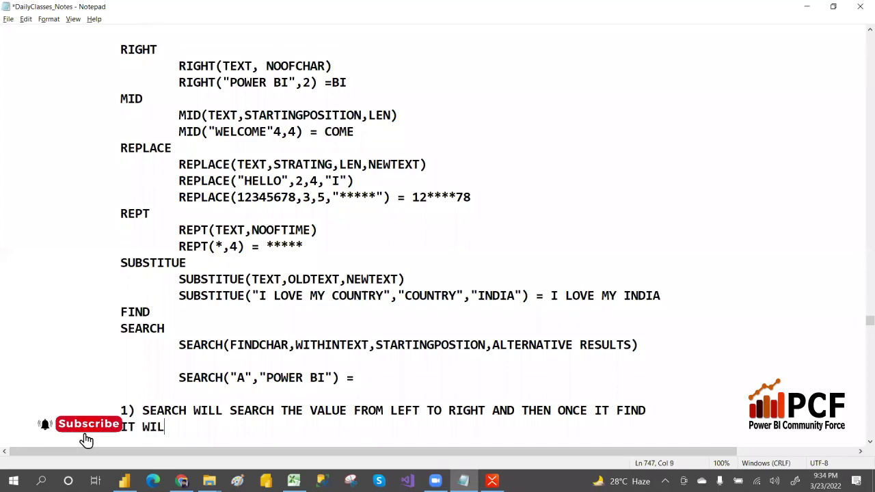
{"action": "type", "text": "L GIVE POST=IO"}
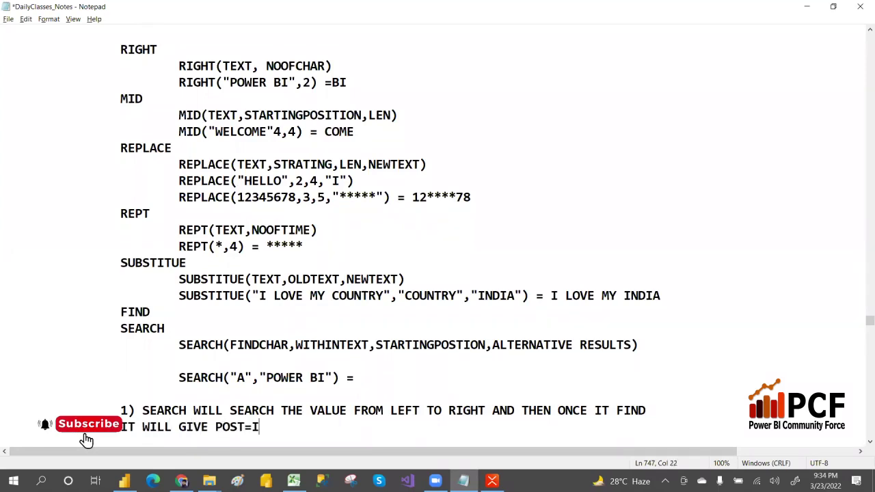
{"action": "key", "text": "BackSpace"}
{"action": "key", "text": "BackSpace"}
{"action": "key", "text": "BackSpace"}
{"action": "key", "text": "BackSpace"}
{"action": "type", "text": "ITIONIN NUMERIC"}
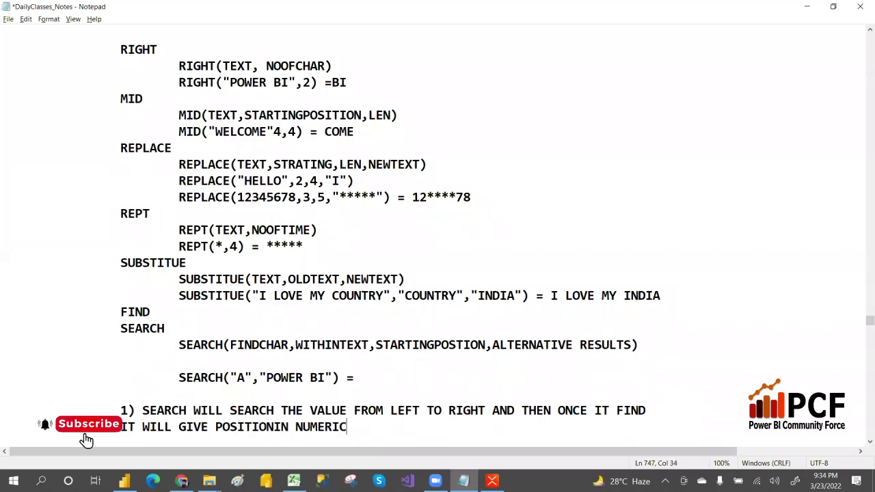
{"action": "type", "text": " NUMBER"}
{"action": "key", "text": "Return"}
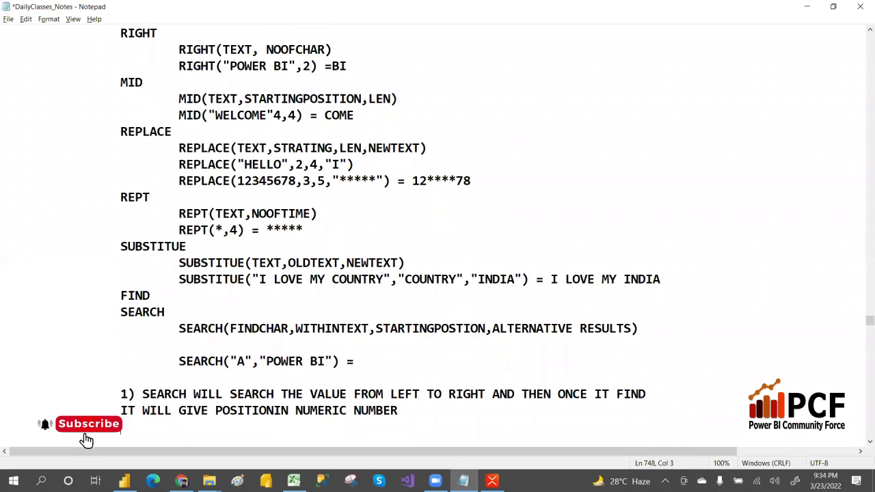
{"action": "type", "text": "2"}
{"action": "type", "text": ") N"}
{"action": "key", "text": "BackSpace"}
Write note 2's condition: 'IF THE CHAR IS THERE MULTIPLE TIMES'.
{"action": "type", "text": "IT"}
{"action": "key", "text": "BackSpace"}
{"action": "key", "text": "BackSpace"}
{"action": "type", "text": "F THE CHART"}
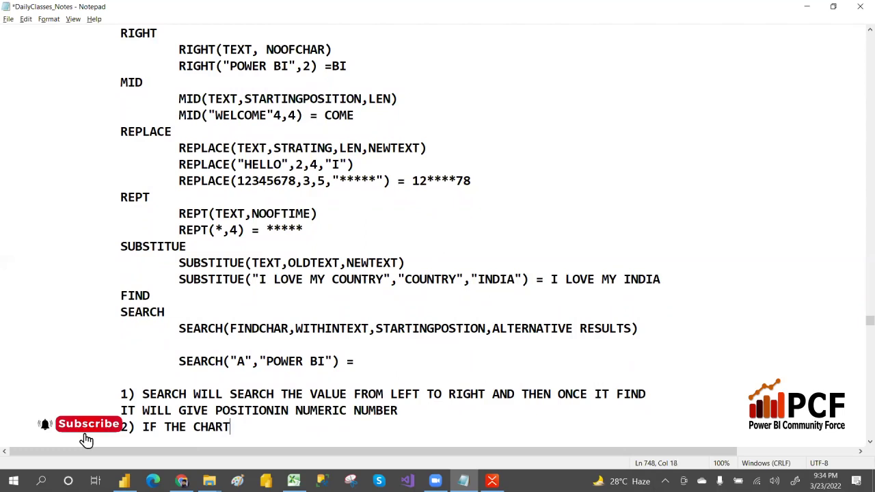
{"action": "key", "text": "BackSpace"}
{"action": "type", "text": "IS THERE MULT"}
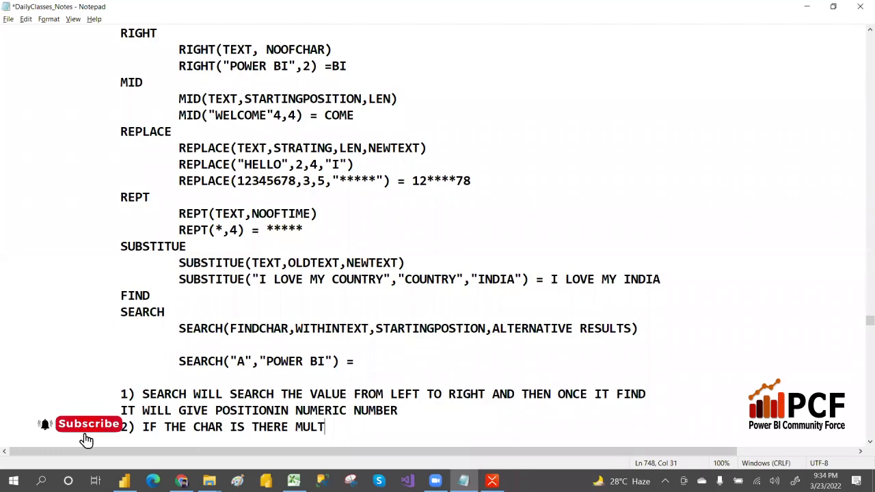
{"action": "type", "text": "IPLE TIME"}
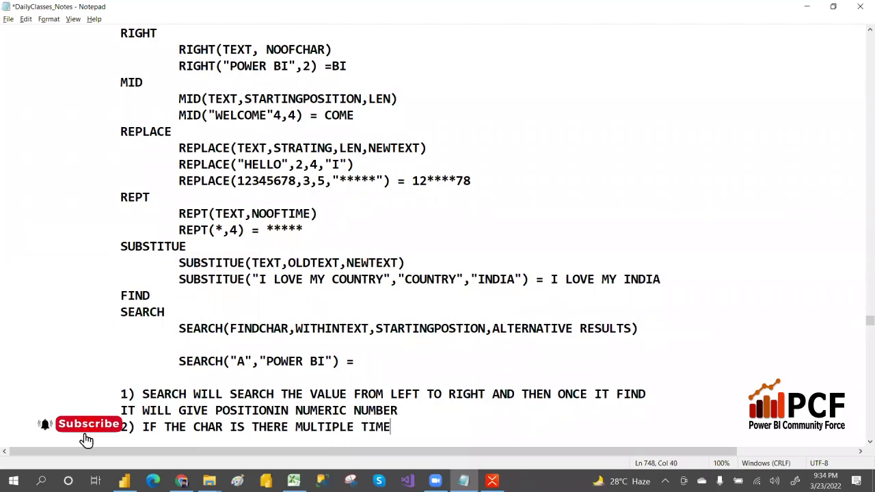
{"action": "type", "text": "S,IT WILL POST"}
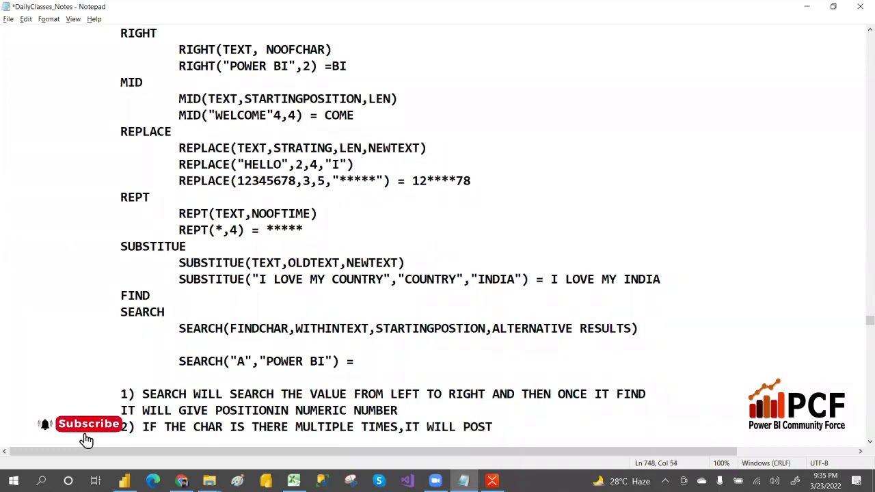
{"action": "type", "text": "ION FIRST"}
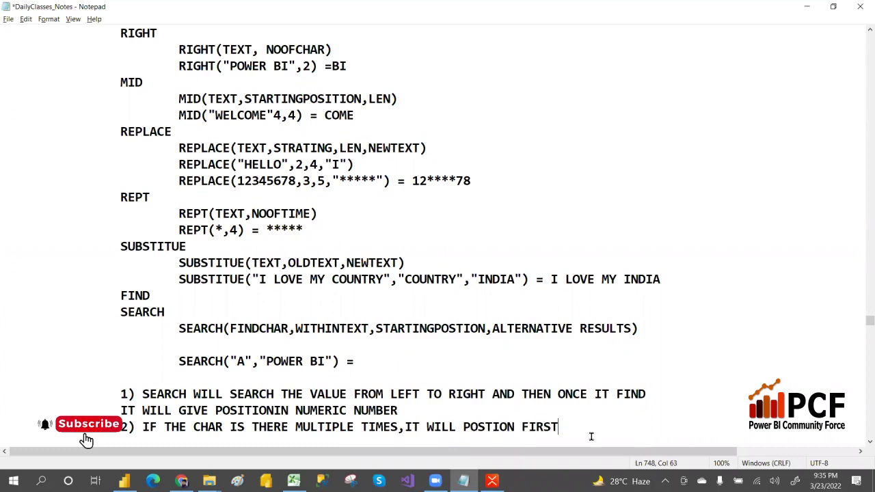
End note 2 with 'IT WILL RETRUN THE FIRST FINDING POSTION' and start a new line.
{"action": "key", "text": "BackSpace"}
{"action": "key", "text": "BackSpace"}
{"action": "key", "text": "BackSpace"}
{"action": "key", "text": "BackSpace"}
{"action": "key", "text": "BackSpace"}
{"action": "key", "text": "BackSpace"}
{"action": "key", "text": "BackSpace"}
{"action": "key", "text": "BackSpace"}
{"action": "key", "text": "BackSpace"}
{"action": "key", "text": "BackSpace"}
{"action": "key", "text": "BackSpace"}
{"action": "key", "text": "BackSpace"}
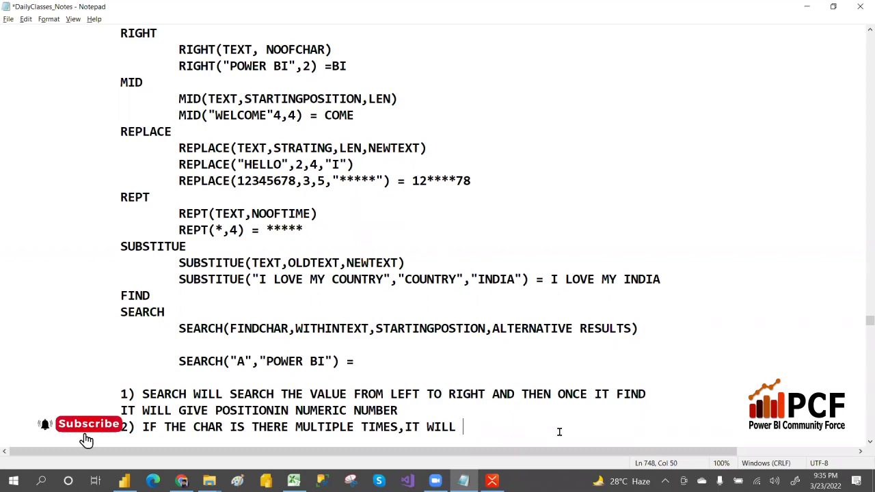
{"action": "type", "text": "RETRUNTHE"}
{"action": "key", "text": "BackSpace"}
{"action": "key", "text": "BackSpace"}
{"action": "key", "text": "BackSpace"}
{"action": "type", "text": "THE "}
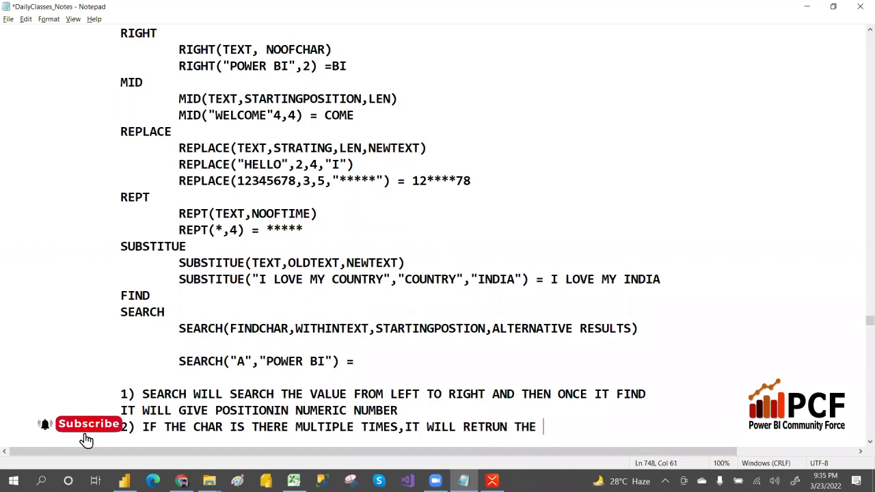
{"action": "type", "text": "FIRST FIN"}
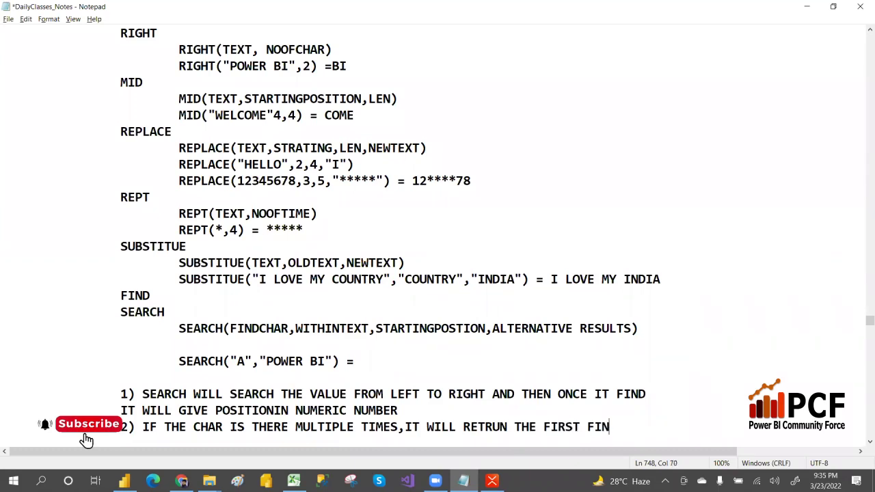
{"action": "type", "text": "DING POSTION"}
{"action": "key", "text": "BackSpace"}
{"action": "key", "text": "BackSpace"}
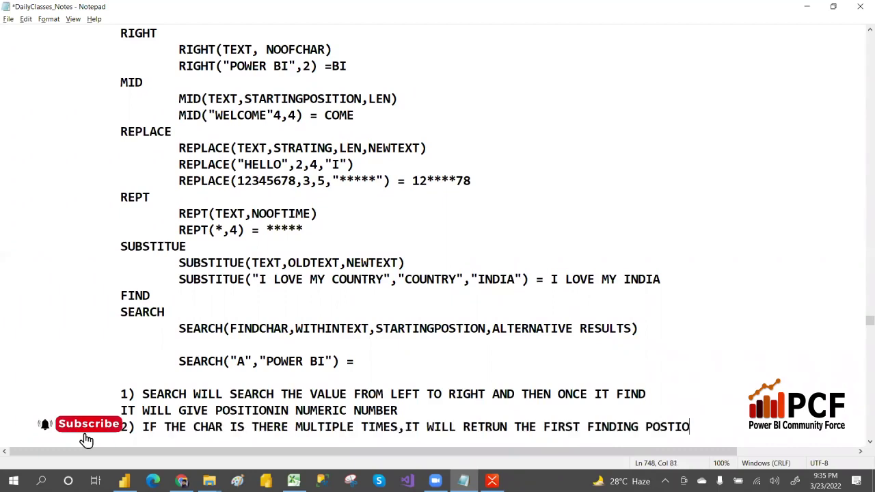
{"action": "type", "text": "ON"}
{"action": "key", "text": "Return"}
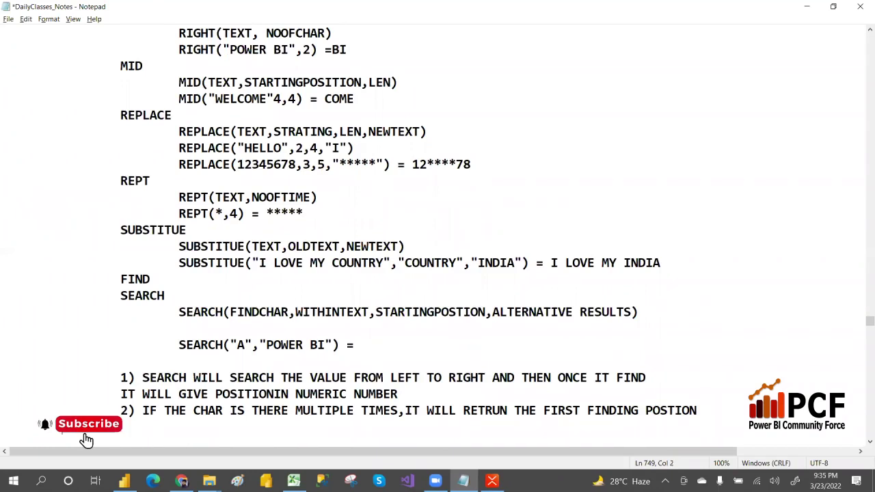
Type '3) IF DON'T WE DO NOT FIND THE VALUES' and switch to Power BI Desktop.
{"action": "type", "text": "3) IF DON'T WE DO "}
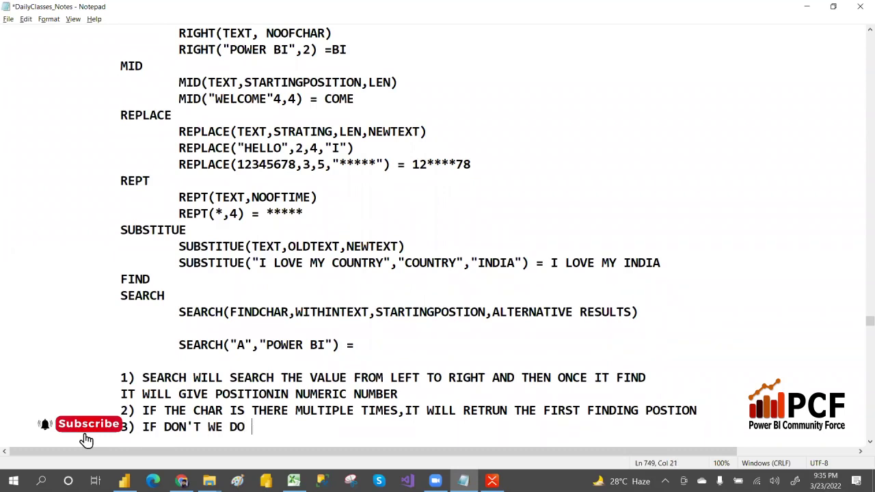
{"action": "type", "text": "NOT FIND THE VALUES"}
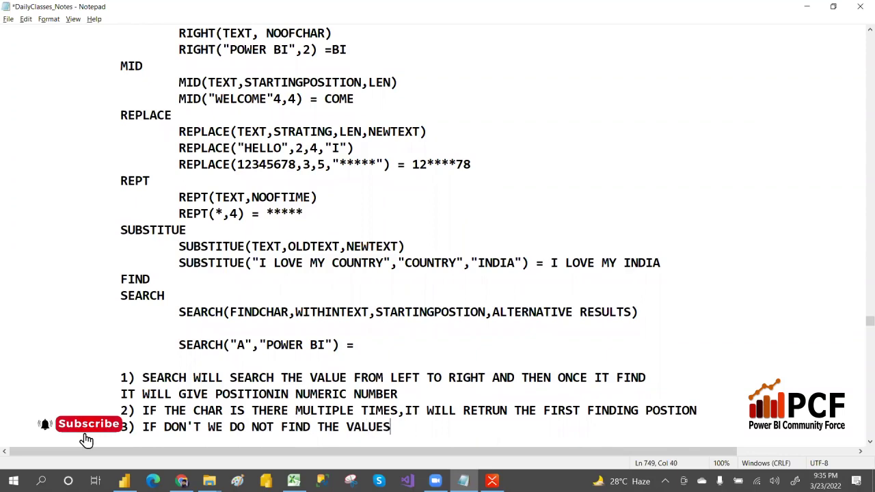
{"action": "key", "text": "alt+Tab"}
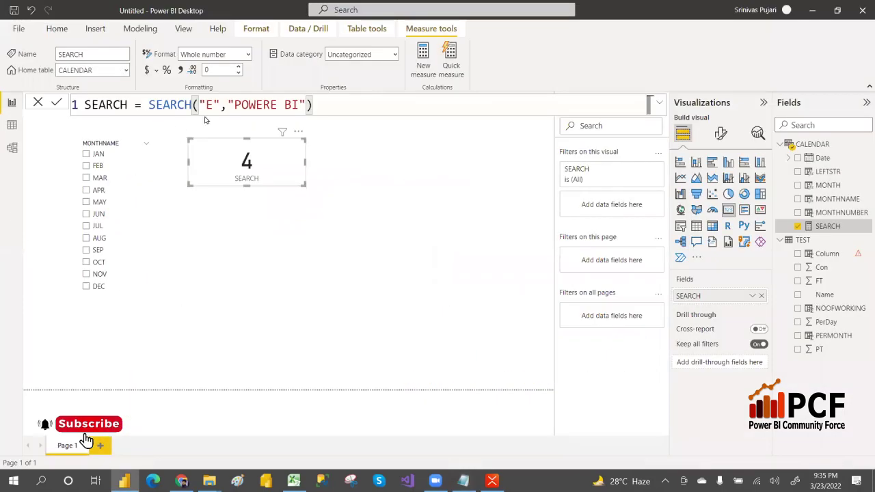
Change the SEARCH measure's find character from "E" to "A" and commit it.
{"action": "left_click", "coordinate": [214, 108]}
{"action": "key", "text": "BackSpace"}
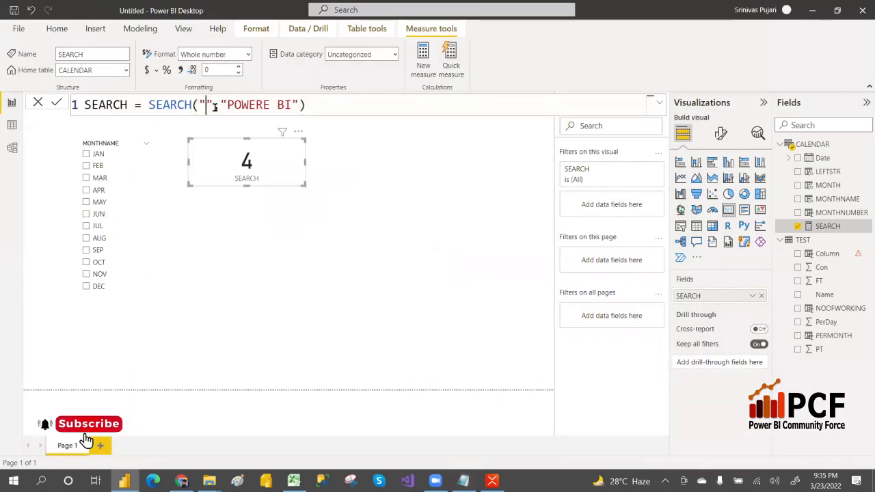
{"action": "type", "text": "A"}
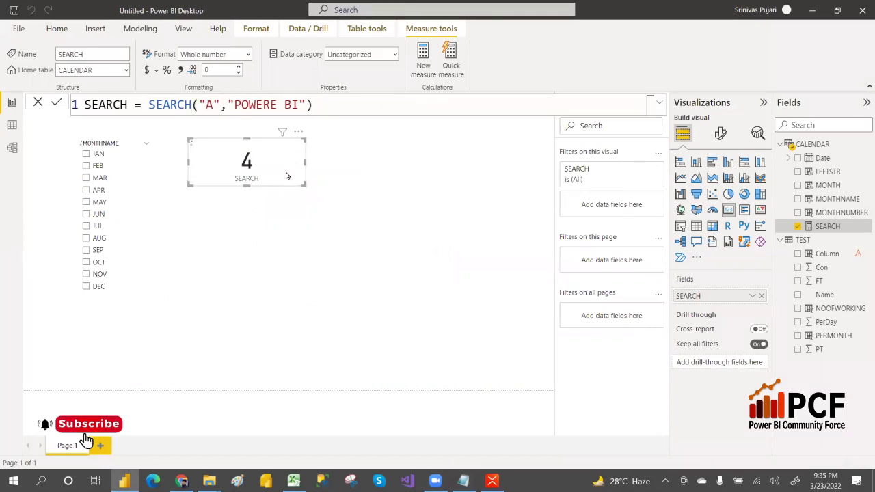
{"action": "left_click", "coordinate": [287, 180]}
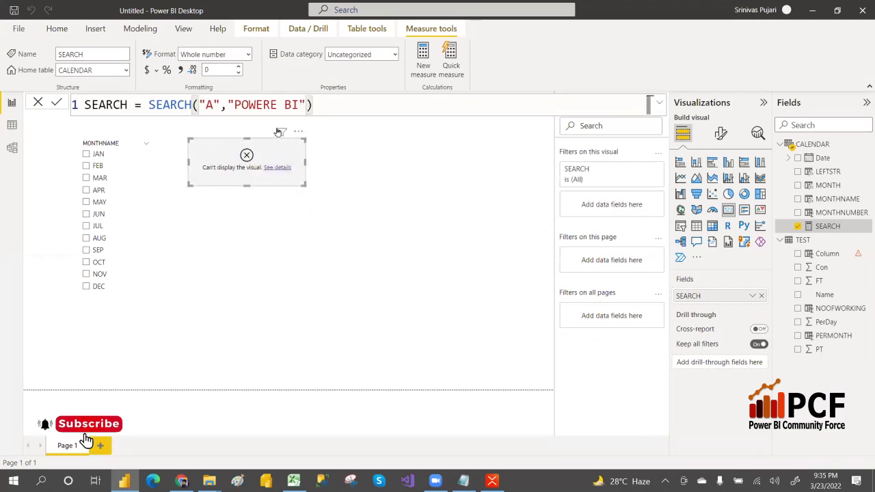
{"action": "key", "text": "Left"}
Add "NA" as the SEARCH measure's not-found value, leaving the card erroring.
{"action": "type", "text": ","}
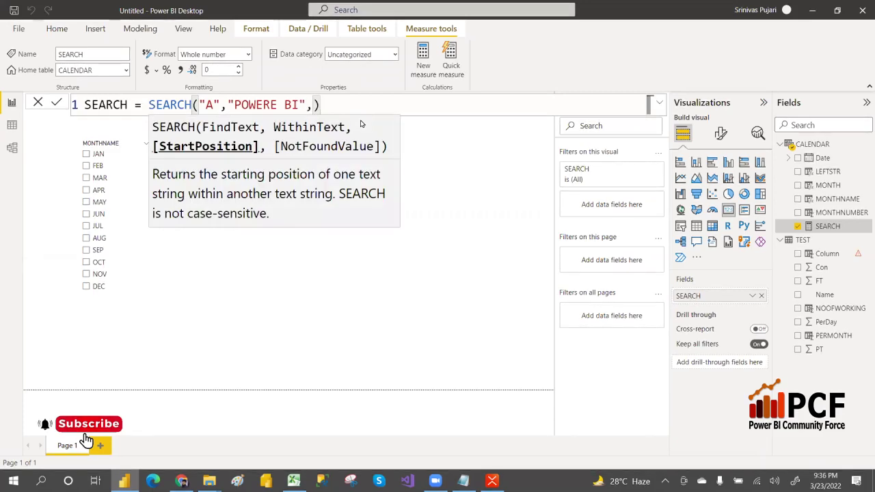
{"action": "type", "text": ","}
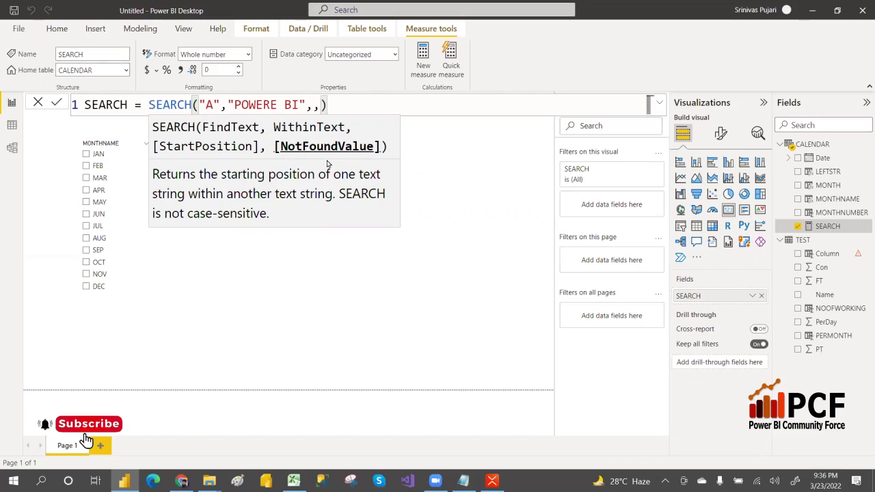
{"action": "type", "text": "\""}
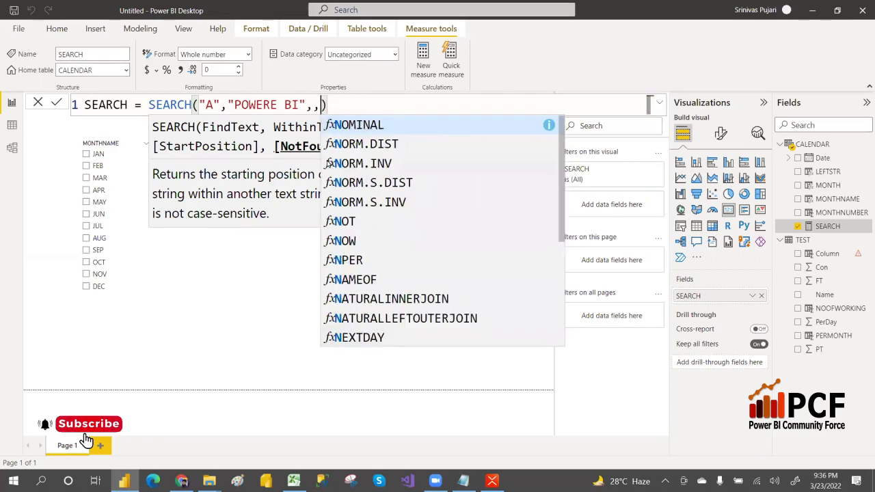
{"action": "type", "text": "NA"}
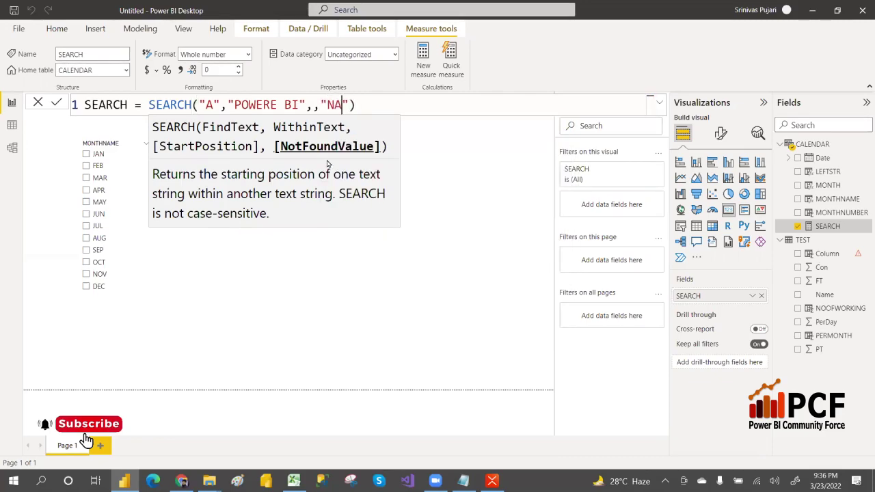
{"action": "key", "text": "End"}
{"action": "key", "text": "Return"}
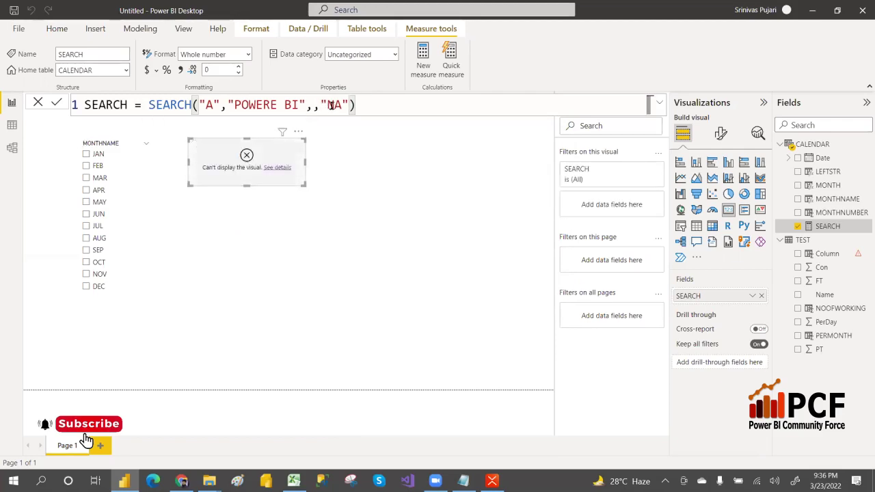
Replace "NA" with 0, giving SEARCH("A","POWERE BI",,0), and return to Notepad.
{"action": "left_click_drag", "start_coordinate": [321, 104], "coordinate": [345, 104]}
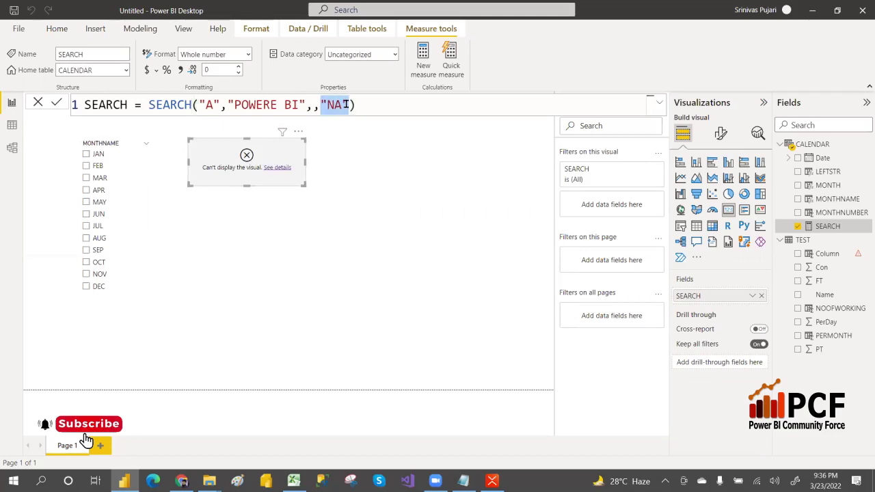
{"action": "type", "text": "0"}
{"action": "key", "text": "Return"}
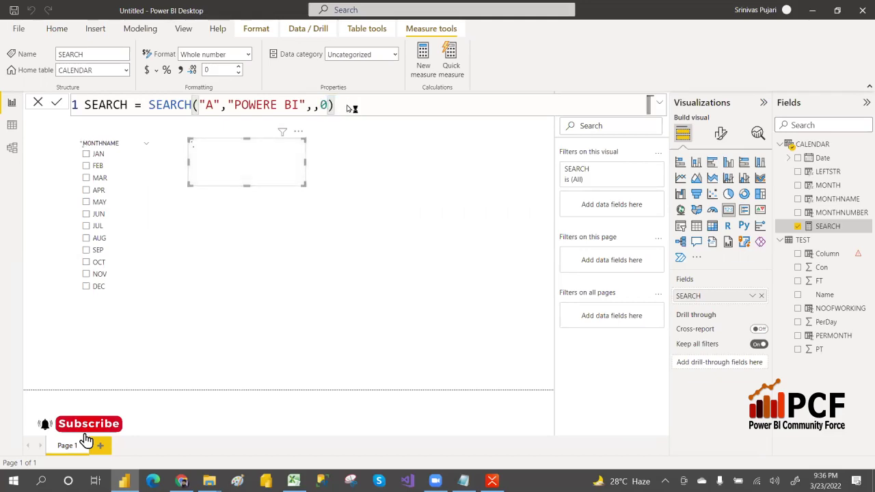
{"action": "key", "text": "alt+Tab"}
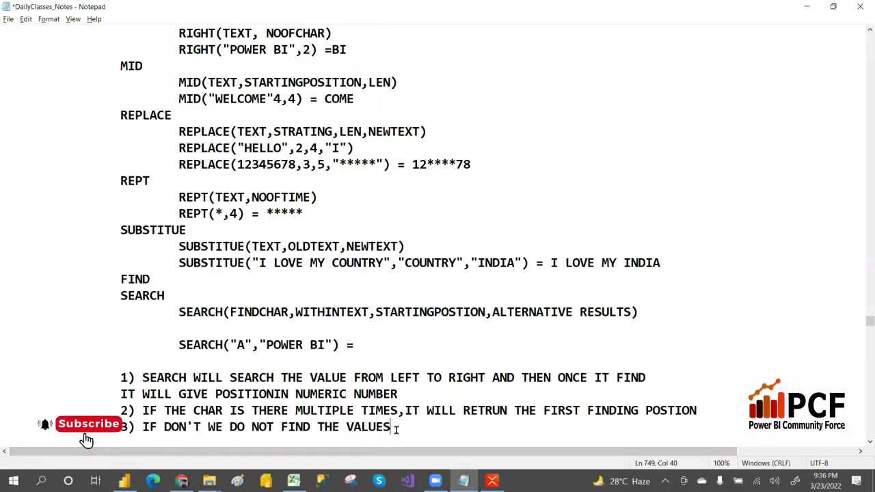
Append ', WE HAVE TO PROVIDE NOT FOUND VALUE' to note 3 and begin '4) NOT FOUND VALUES SHOULD'.
{"action": "type", "text": ", WE HAVE TO P"}
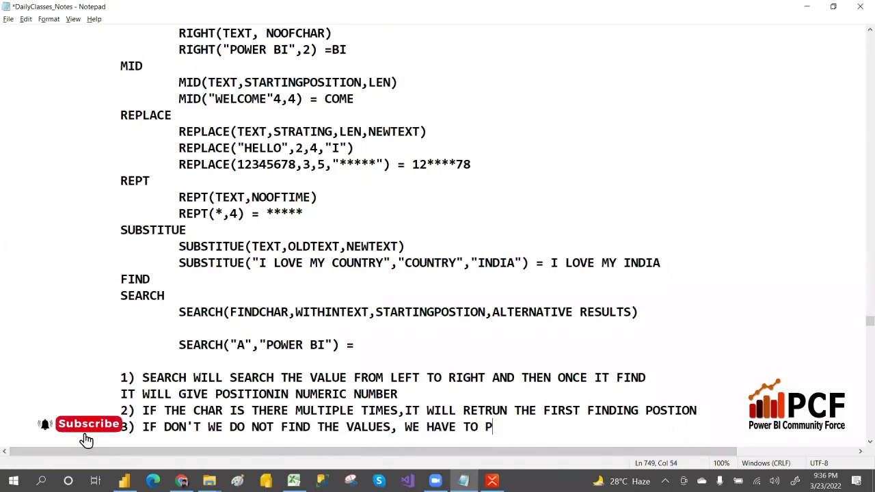
{"action": "type", "text": "ROVIDE NOT "}
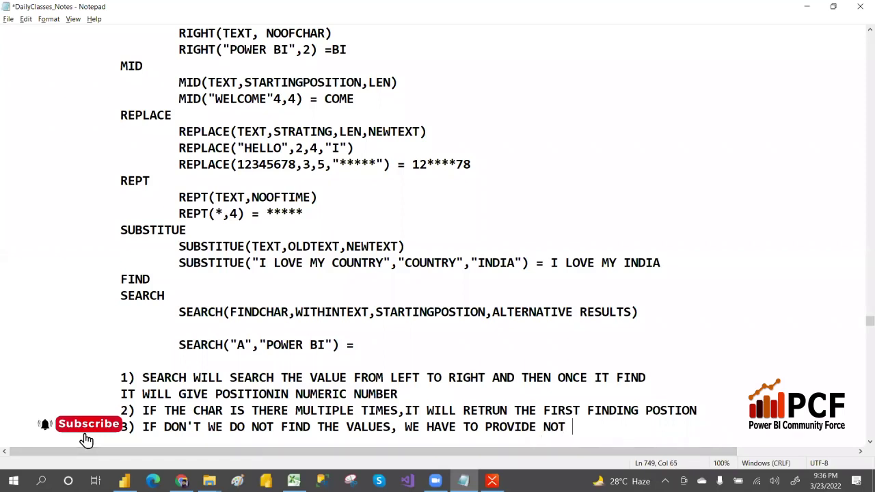
{"action": "type", "text": "FOUND V"}
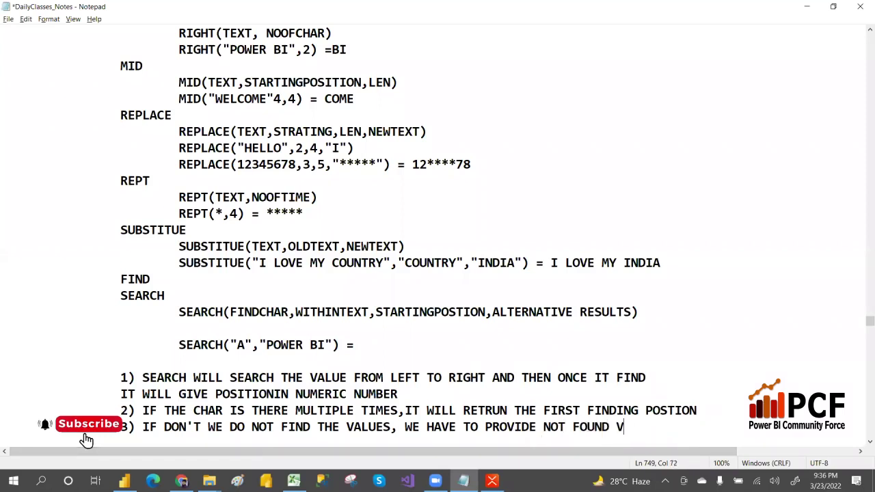
{"action": "type", "text": "ALUE"}
{"action": "key", "text": "Return"}
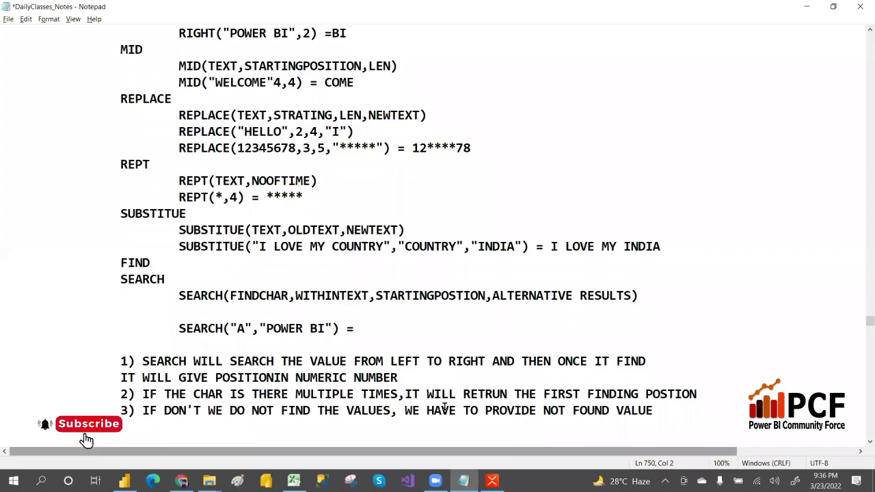
{"action": "type", "text": ")"}
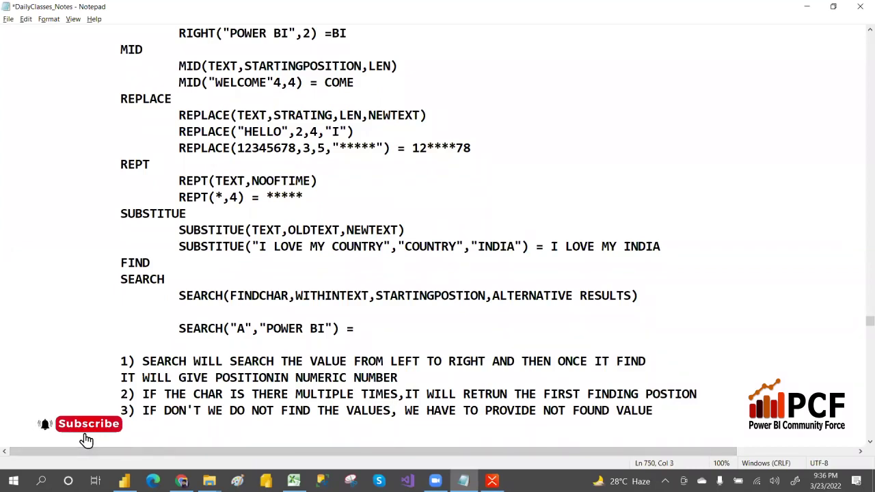
{"action": "type", "text": "4) NOT FOUND VALUES SHOU"}
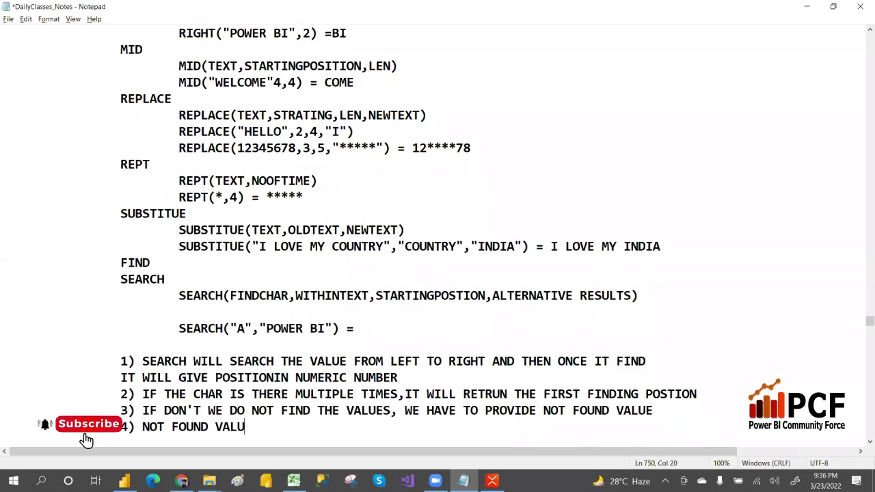
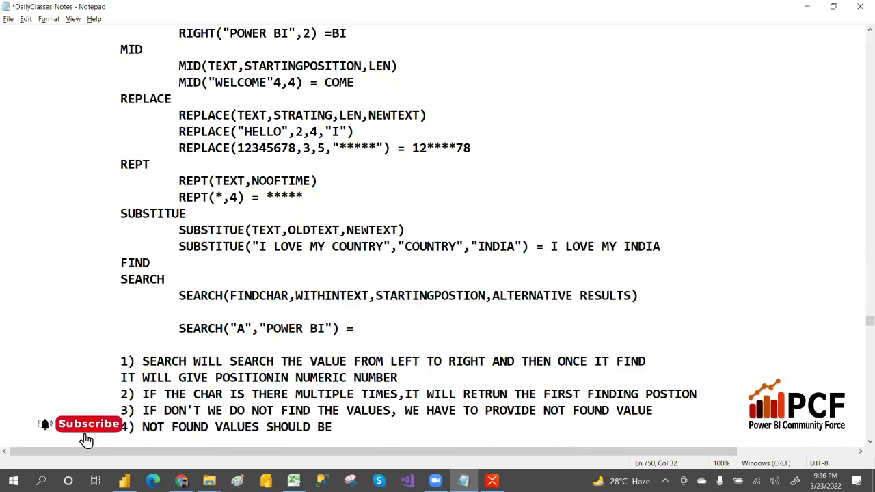
Finish rule 4 with 'NUMBER RESULTS' and start a new line, glancing at the Power BI SEARCH card.
{"action": "type", "text": "NUMBER RESULTS"}
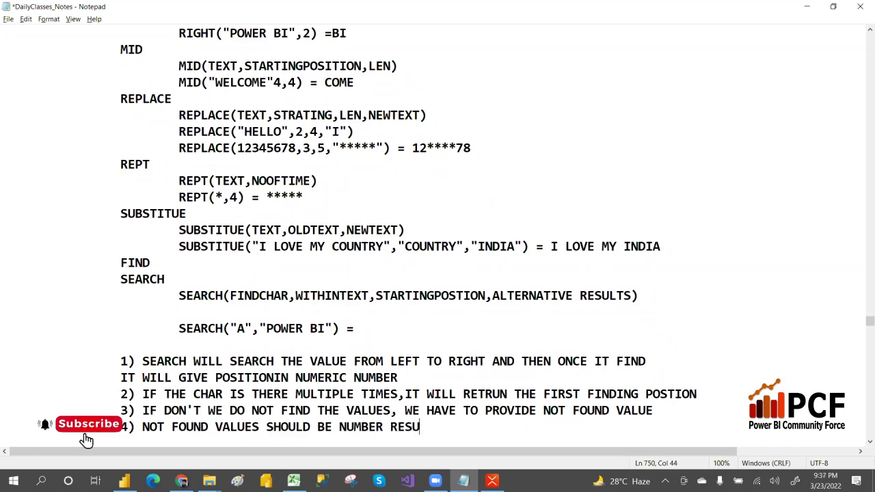
{"action": "key", "text": "Return"}
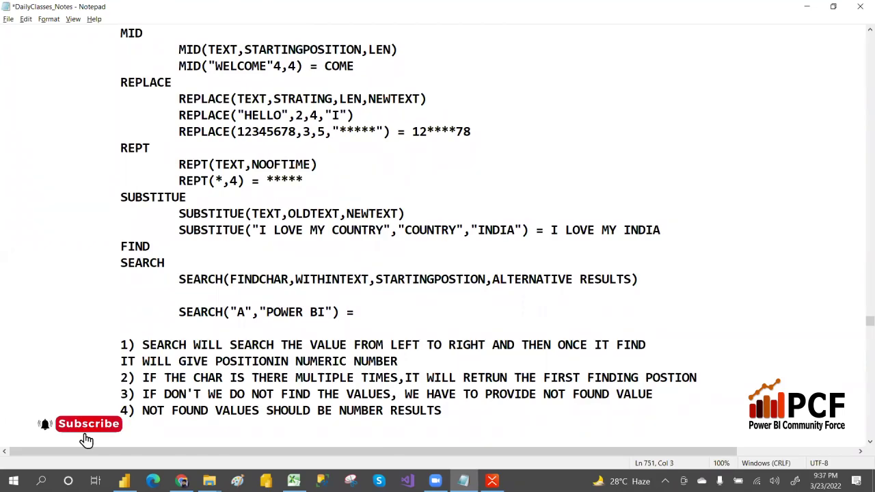
{"action": "key", "text": "alt+Tab"}
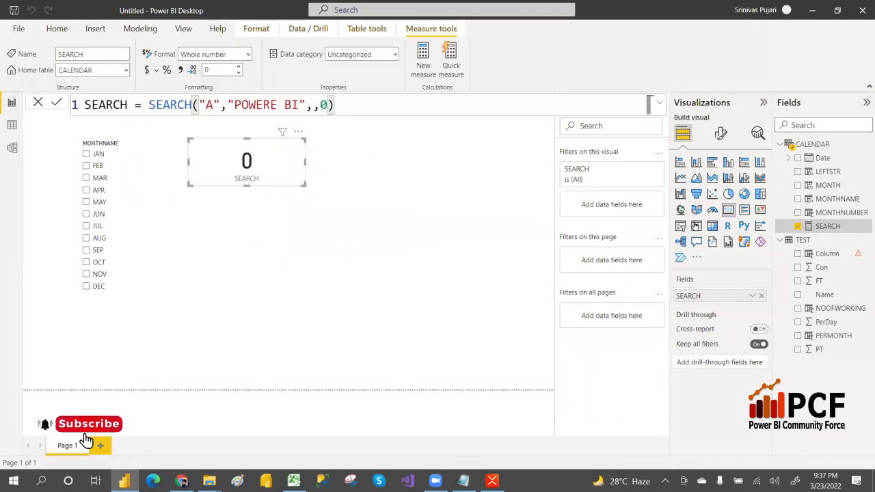
{"action": "key", "text": "alt+Tab"}
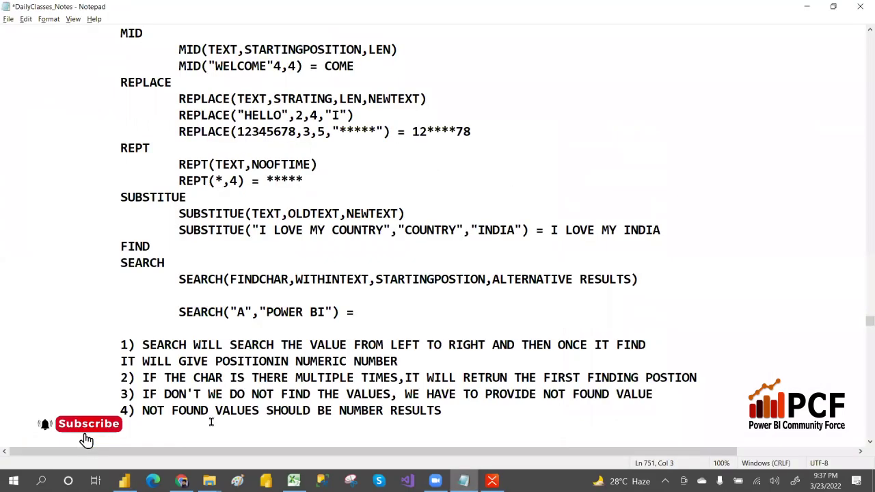
Add rule 5, '5) IT IS NOT A CASE SENSTIVE', then bring Power BI Desktop forward.
{"action": "type", "text": "5) "}
{"action": "type", "text": "IT IS CA"}
{"action": "key", "text": "BackSpace"}
{"action": "key", "text": "BackSpace"}
{"action": "type", "text": "NO"}
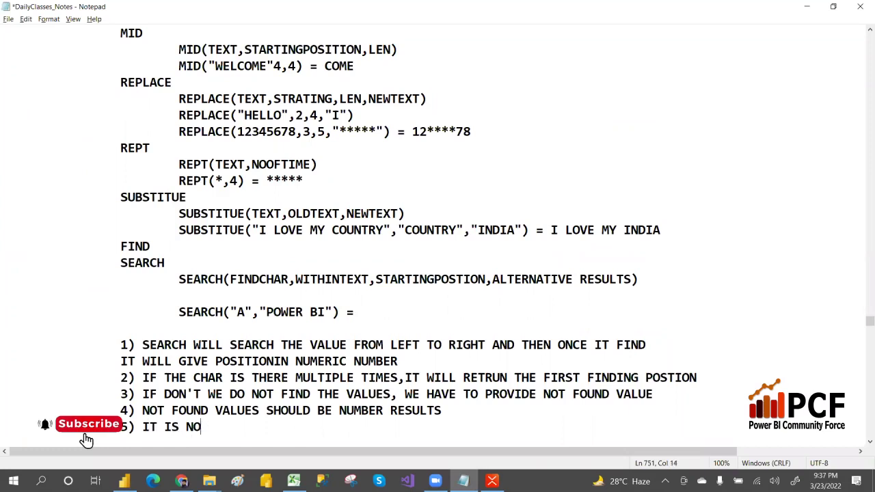
{"action": "type", "text": "T A CASE SEN"}
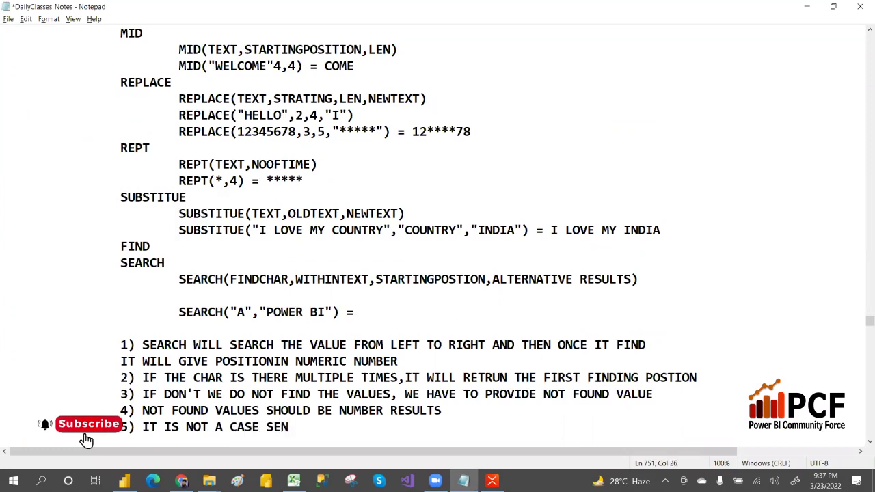
{"action": "type", "text": "STIVE"}
{"action": "key", "text": "BackSpace"}
{"action": "type", "text": "VE"}
{"action": "key", "text": "alt+Tab"}
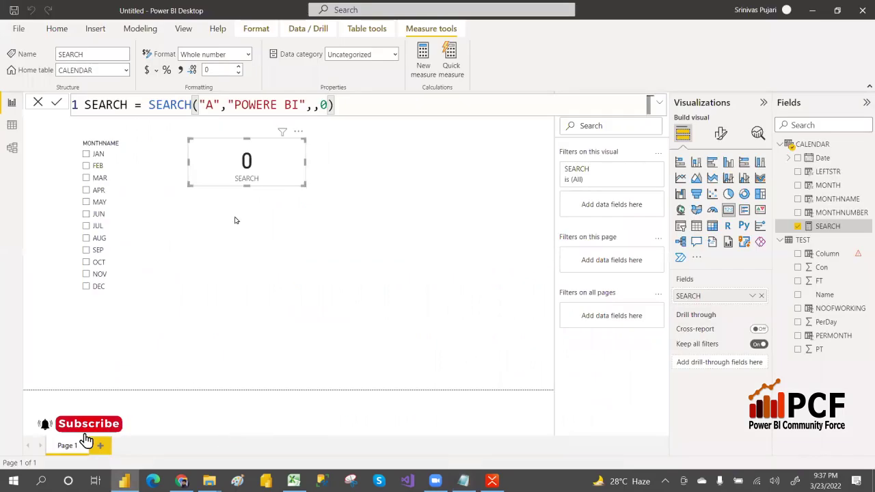
Change the SEARCH measure to look for "e" in "POWERE BI" so the card returns 4, comparing with the notes.
{"action": "left_click", "coordinate": [216, 107]}
{"action": "key", "text": "BackSpace"}
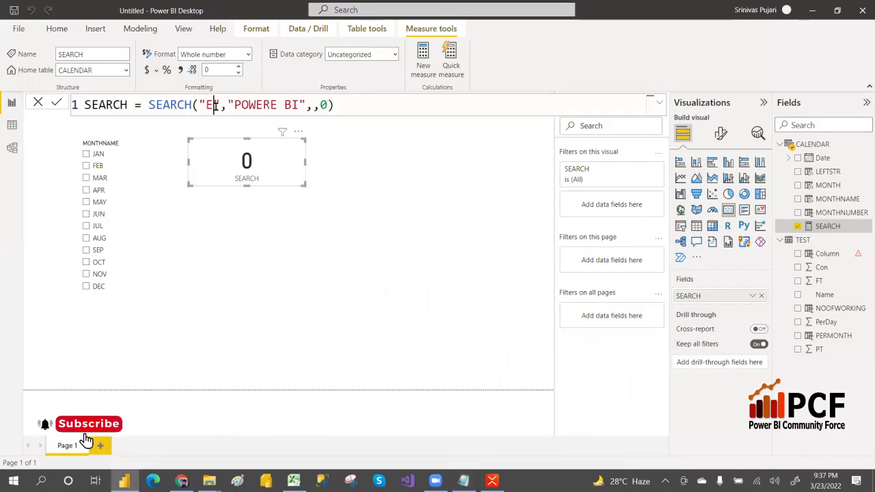
{"action": "type", "text": "e"}
{"action": "key", "text": "Return"}
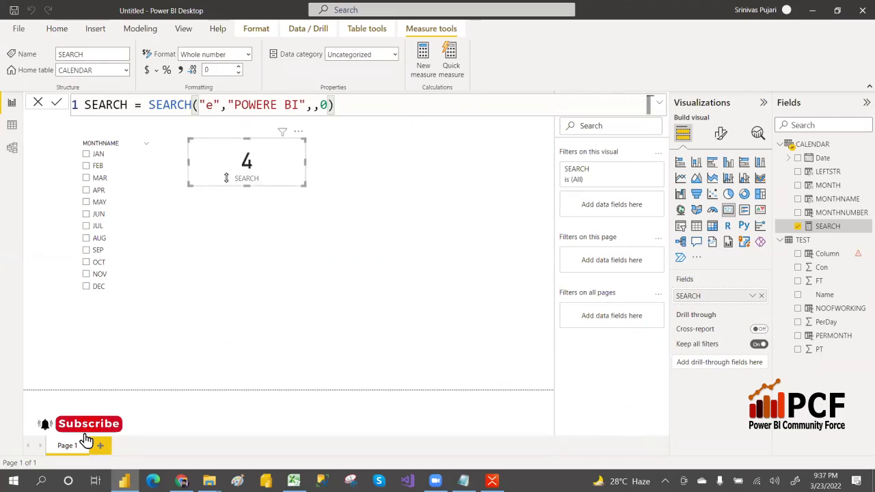
{"action": "key", "text": "alt+Tab"}
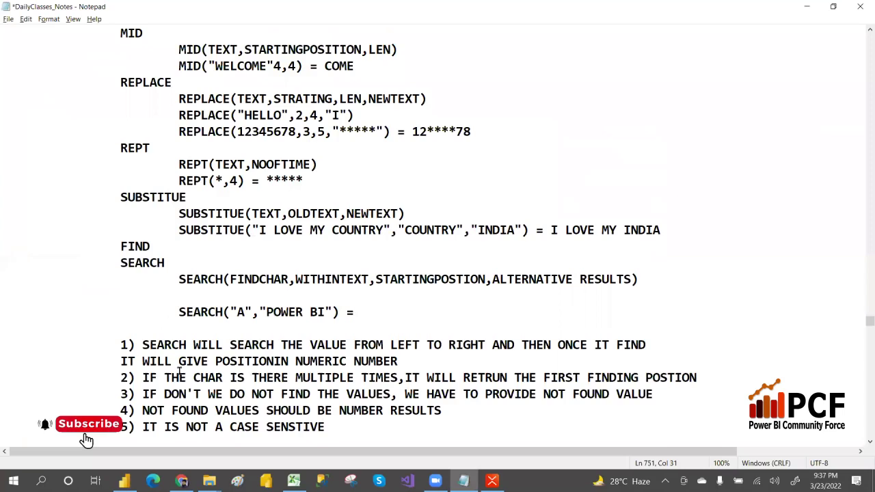
{"action": "key", "text": "alt+Tab"}
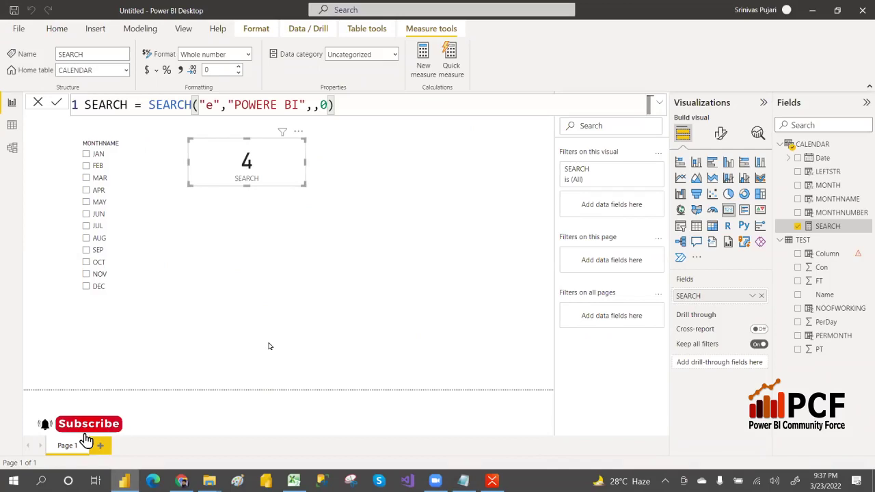
{"action": "key", "text": "alt+Tab"}
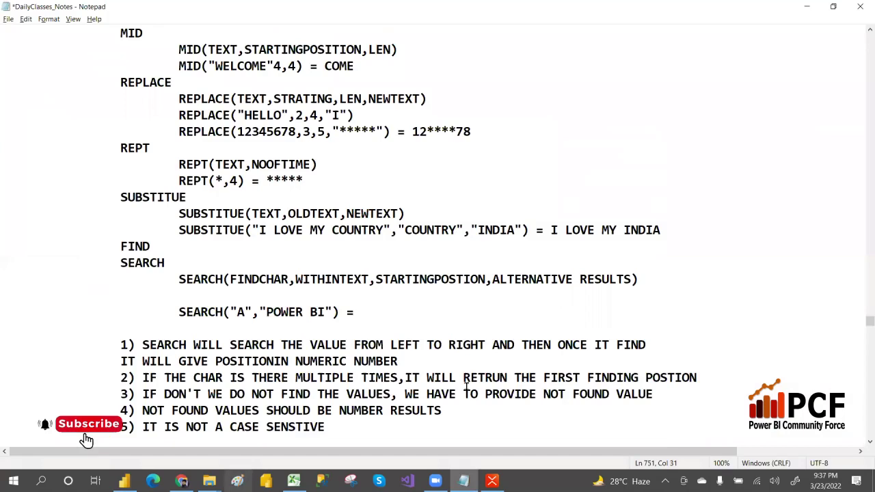
Below rule 5, add two indented sample e-mail addresses, the second with 123 after the @.
{"action": "key", "text": "Return"}
{"action": "key", "text": "Return"}
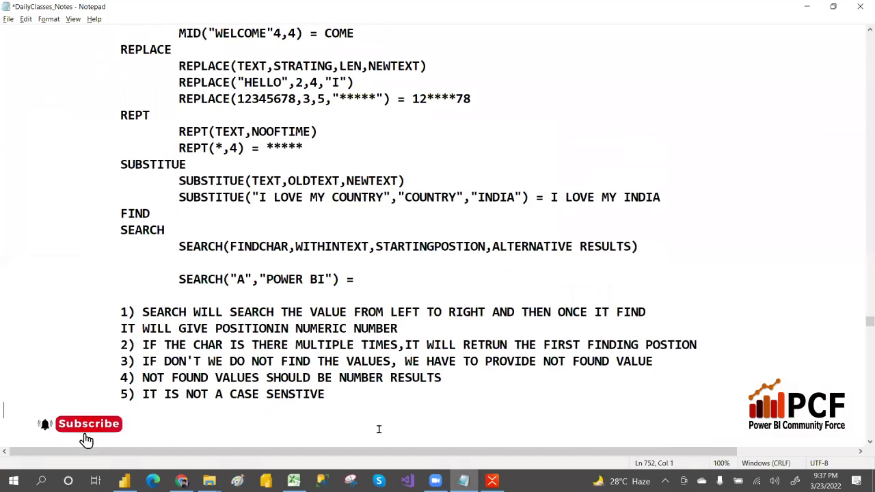
{"action": "key", "text": "Tab"}
{"action": "key", "text": "Tab"}
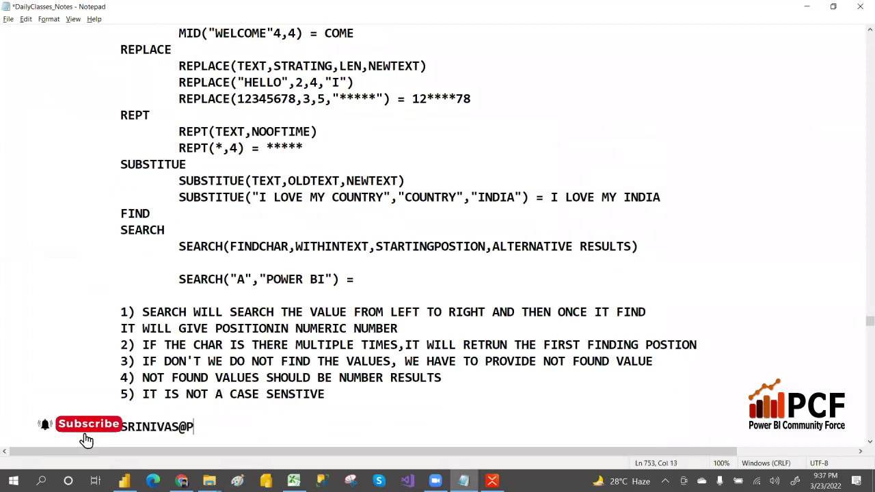
{"action": "key", "text": "Return"}
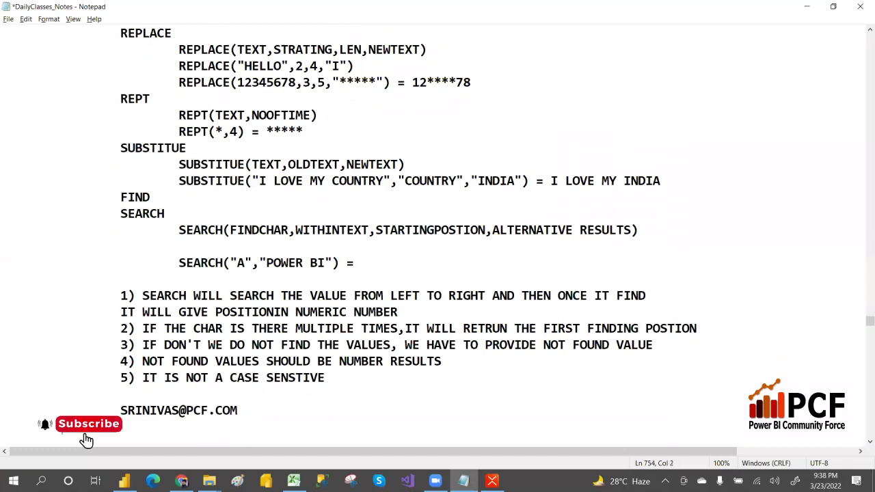
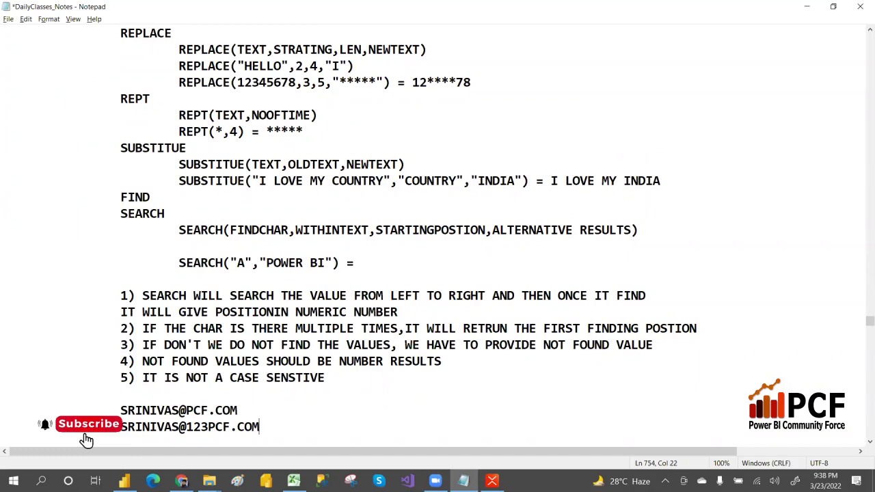
Highlight the characters around the @ in the first address and append '=' to that line.
{"action": "key", "text": "Left"}
{"action": "key", "text": "Left"}
{"action": "key", "text": "Left"}
{"action": "key", "text": "Left"}
{"action": "key", "text": "Left"}
{"action": "key", "text": "Left"}
{"action": "key", "text": "Left"}
{"action": "key", "text": "Left"}
{"action": "key", "text": "Left"}
{"action": "key", "text": "Left"}
{"action": "key", "text": "Left"}
{"action": "key", "text": "Left"}
{"action": "key", "text": "Left"}
{"action": "key", "text": "Left"}
{"action": "key", "text": "Up"}
{"action": "key", "text": "shift+Right"}
{"action": "key", "text": "shift+Right"}
{"action": "key", "text": "Right"}
{"action": "key", "text": "shift+Right"}
{"action": "key", "text": "End"}
{"action": "type", "text": "= VALID"}
{"action": "key", "text": "ctrl+Left"}
{"action": "key", "text": "ctrl+Left"}
{"action": "key", "text": "ctrl+Left"}
{"action": "key", "text": "ctrl+Left"}
{"action": "key", "text": "ctrl+Left"}
{"action": "key", "text": "shift+Right"}
Label the second address INVALID and place the cursor before the SEARCH heading.
{"action": "left_click", "coordinate": [268, 428]}
{"action": "type", "text": "="}
{"action": "type", "text": "INVLA"}
{"action": "key", "text": "BackSpace"}
{"action": "key", "text": "BackSpace"}
{"action": "type", "text": "ALID"}
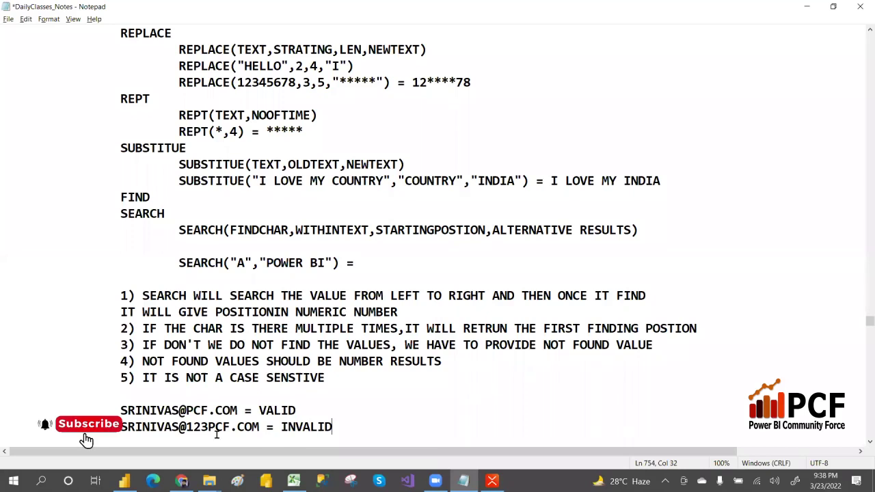
{"action": "left_click", "coordinate": [121, 213]}
Separate SEARCH from FIND with a blank line and paste the SEARCH syntax, example and rules under FIND.
{"action": "key", "text": "Return"}
{"action": "key", "text": "Tab"}
{"action": "key", "text": "Tab"}
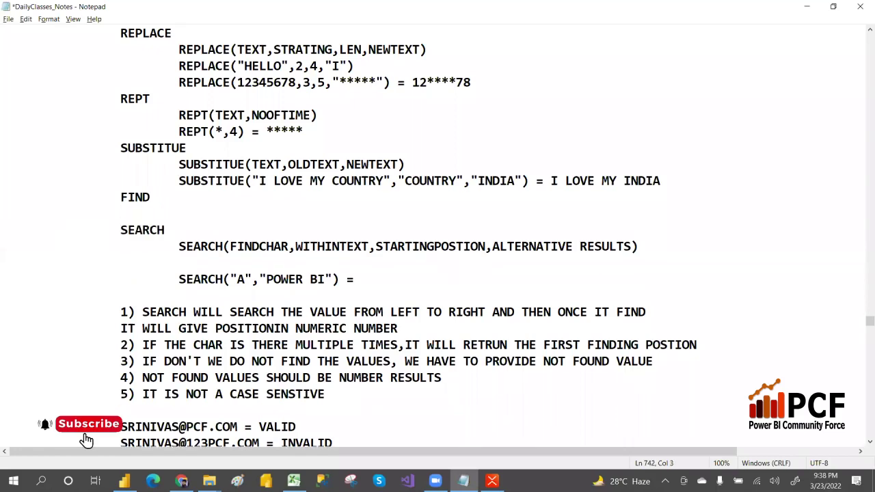
{"action": "left_click_drag", "start_coordinate": [121, 248], "coordinate": [335, 400]}
{"action": "key", "text": "ctrl+c"}
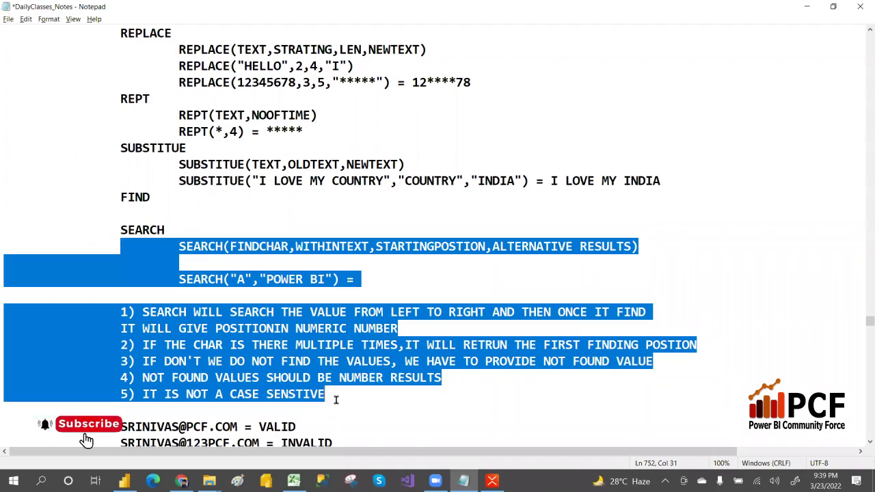
{"action": "left_click", "coordinate": [157, 206]}
{"action": "key", "text": "Tab"}
{"action": "key", "text": "ctrl+v"}
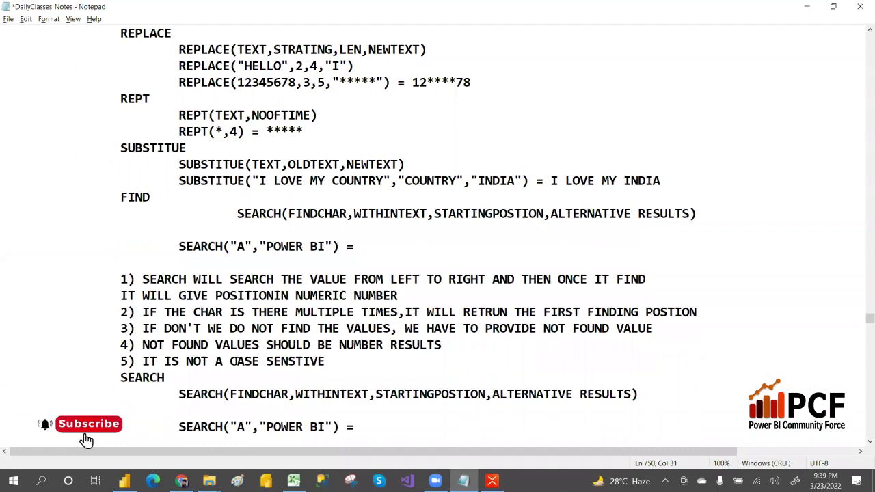
Delete NOT from rule 5 and replace SEARCH with FIND in the syntax and example lines.
{"action": "left_click_drag", "start_coordinate": [208, 360], "coordinate": [186, 362]}
{"action": "key", "text": "Delete"}
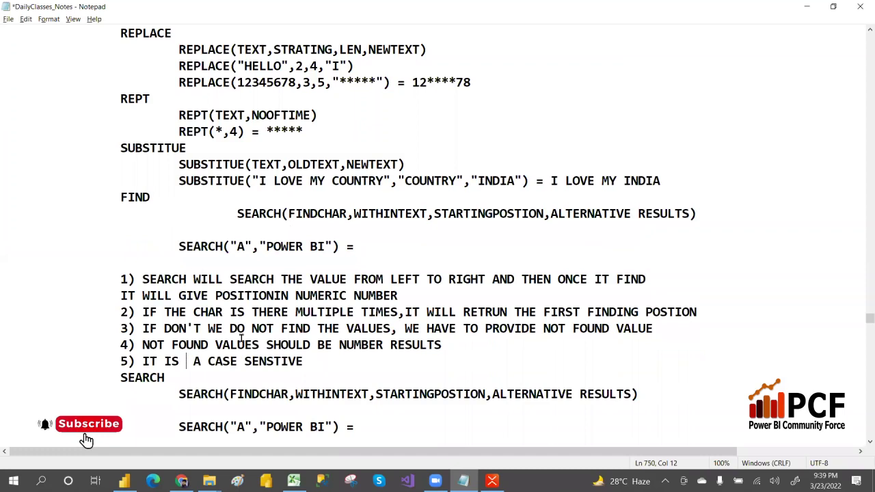
{"action": "double_click", "coordinate": [265, 211]}
{"action": "type", "text": "FIND"}
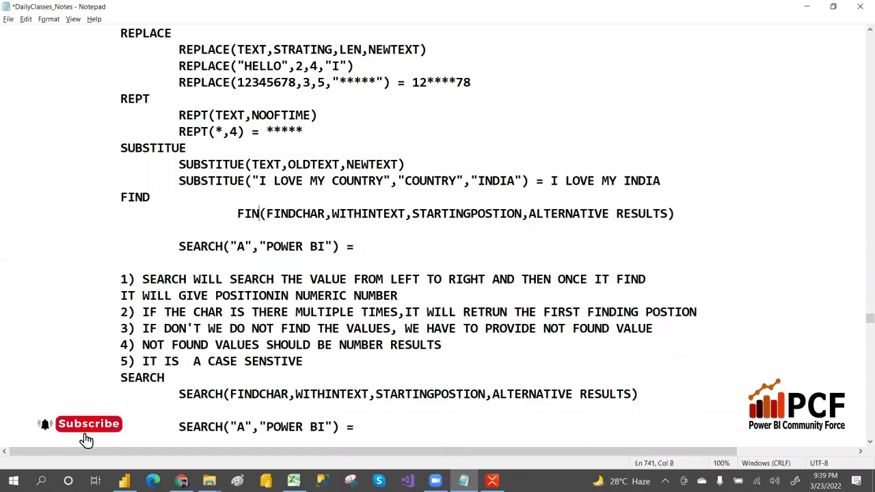
{"action": "double_click", "coordinate": [213, 244]}
{"action": "type", "text": "FIND"}
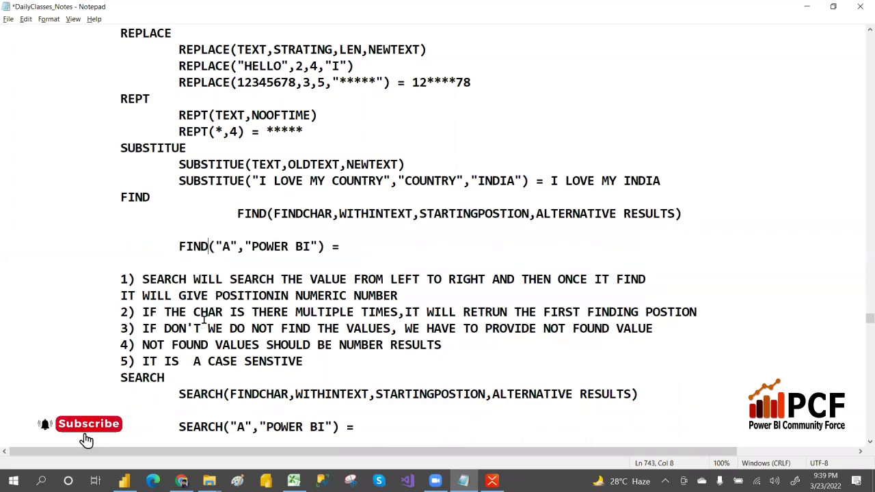
{"action": "left_click", "coordinate": [306, 361]}
{"action": "key", "text": "Return"}
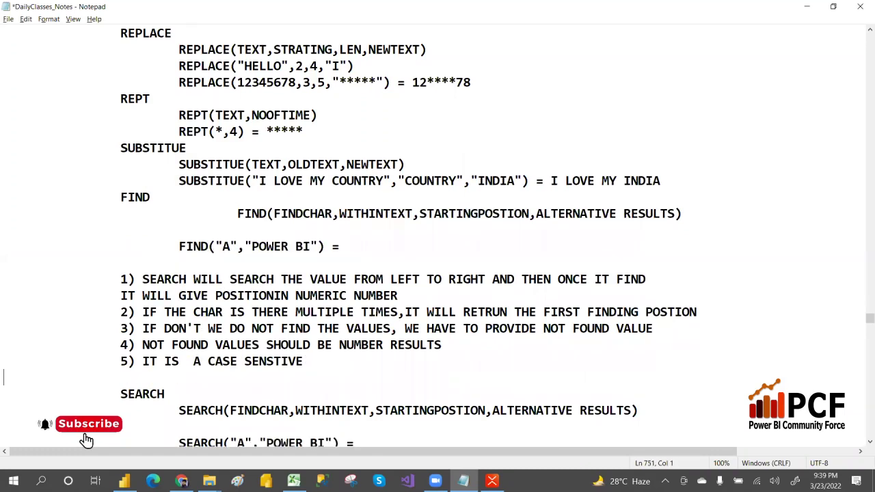
{"action": "key", "text": "alt+Tab"}
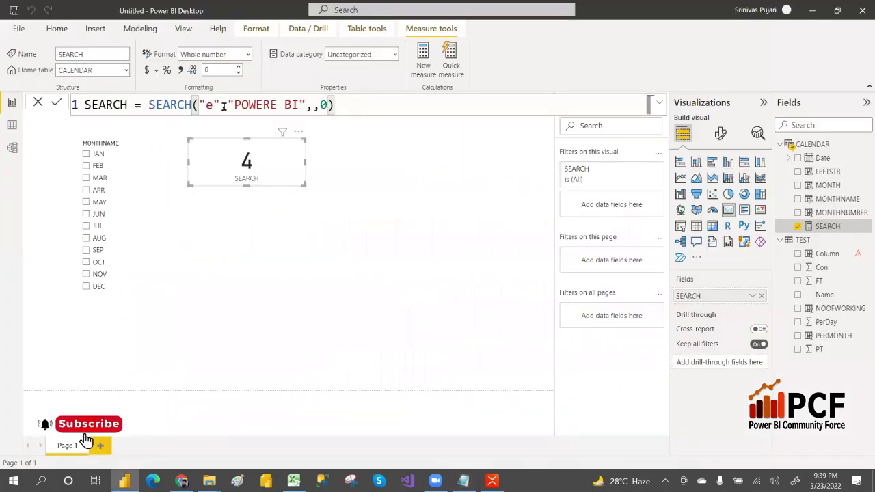
Replace the measure's SEARCH expression with FIND("E","POWER BI").
{"action": "left_click_drag", "start_coordinate": [151, 105], "coordinate": [342, 102]}
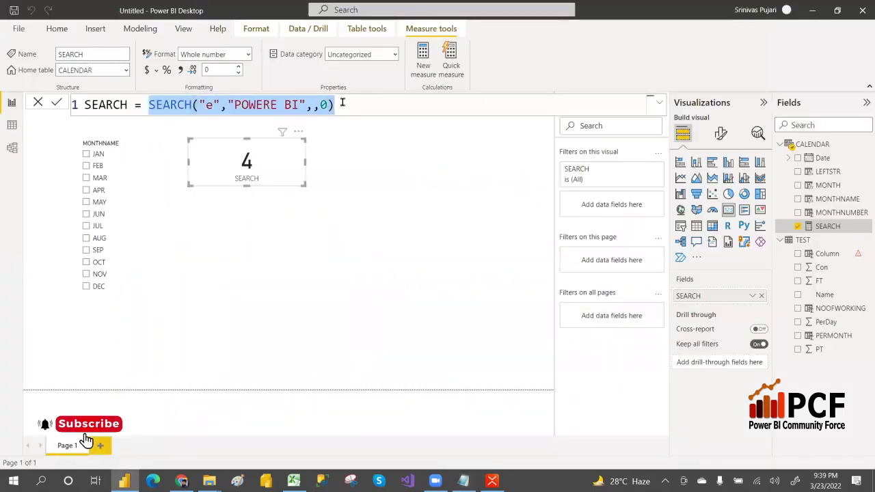
{"action": "type", "text": "FIND("}
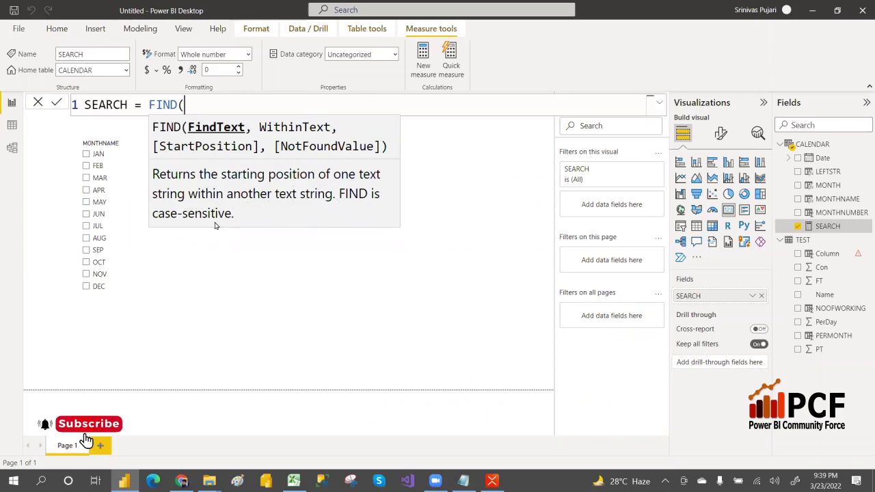
{"action": "type", "text": "\"E\""}
{"action": "type", "text": ",pOWE"}
{"action": "key", "text": "BackSpace"}
{"action": "key", "text": "BackSpace"}
{"action": "key", "text": "BackSpace"}
{"action": "key", "text": "BackSpace"}
{"action": "type", "text": "\"\""}
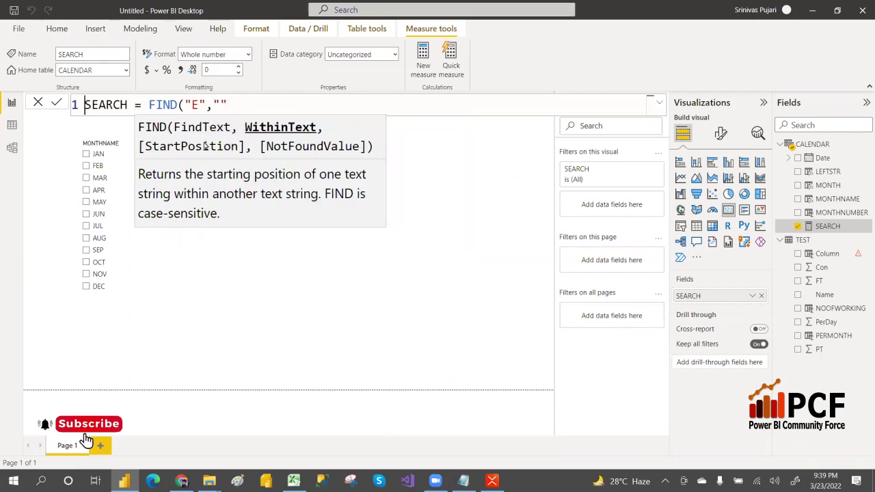
{"action": "key", "text": "Left"}
{"action": "type", "text": "T"}
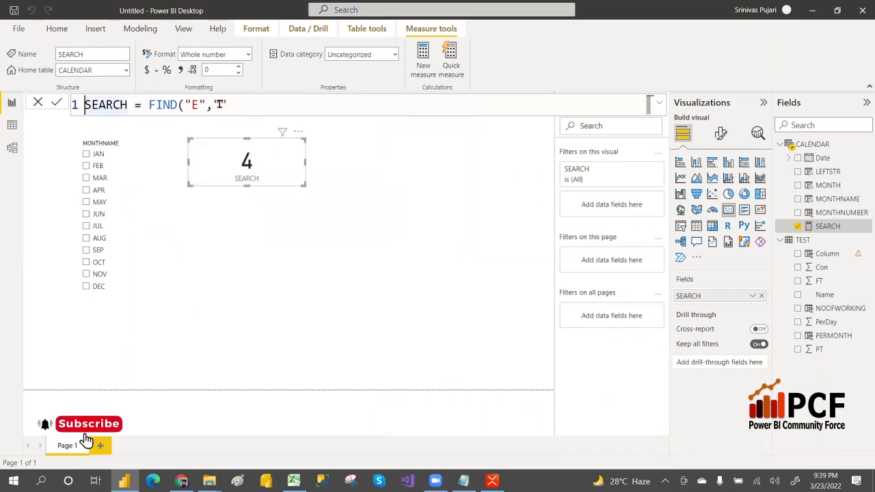
{"action": "left_click", "coordinate": [218, 105]}
{"action": "type", "text": "pOWE"}
{"action": "key", "text": "BackSpace"}
{"action": "key", "text": "BackSpace"}
{"action": "key", "text": "BackSpace"}
{"action": "key", "text": "BackSpace"}
{"action": "type", "text": "POWER BI\""}
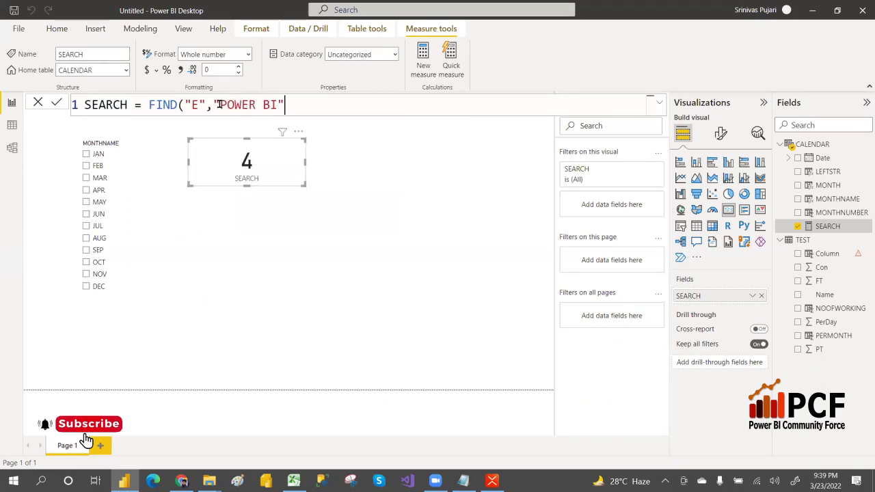
{"action": "type", "text": ")"}
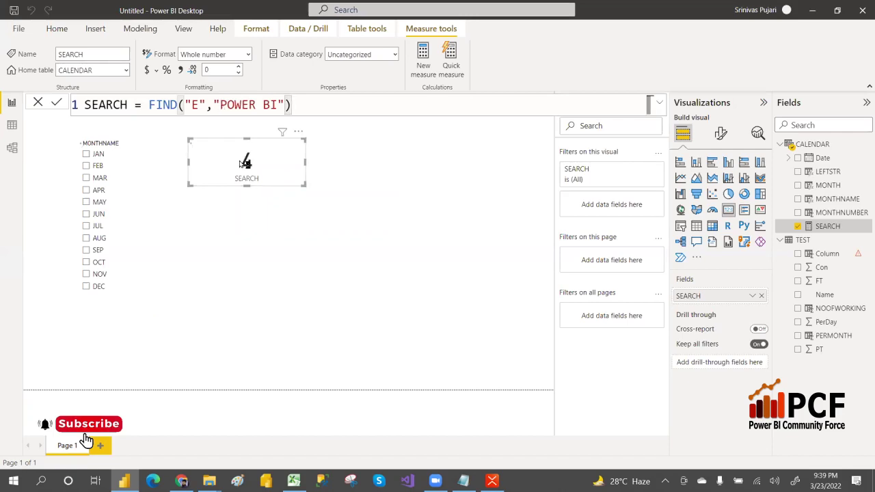
Change the FIND search character to lowercase "e", commit it so the card errors, then return to Notepad.
{"action": "mouse_move", "coordinate": [232, 160]}
{"action": "left_click", "coordinate": [200, 104]}
{"action": "key", "text": "BackSpace"}
{"action": "type", "text": "e"}
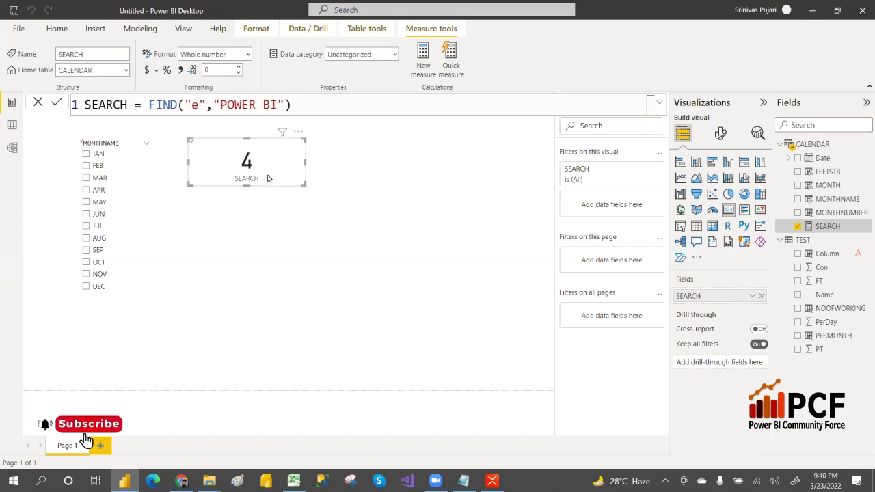
{"action": "key", "text": "Return"}
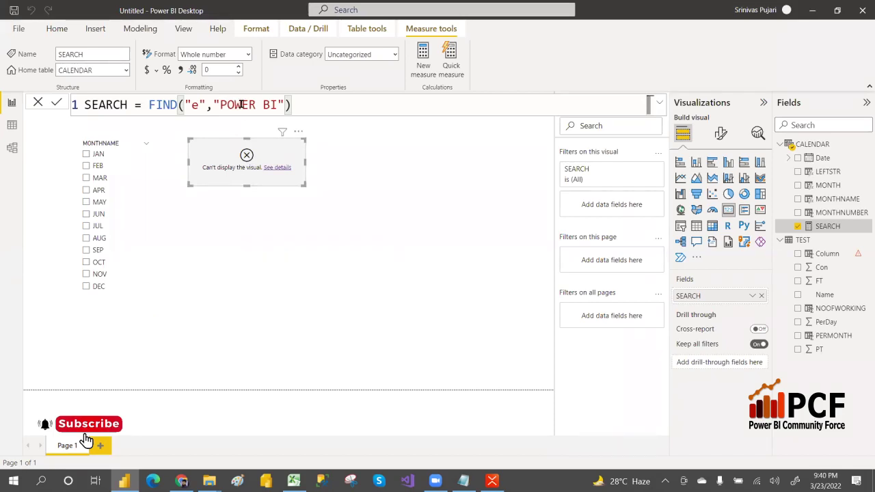
{"action": "left_click_drag", "start_coordinate": [240, 104], "coordinate": [251, 105]}
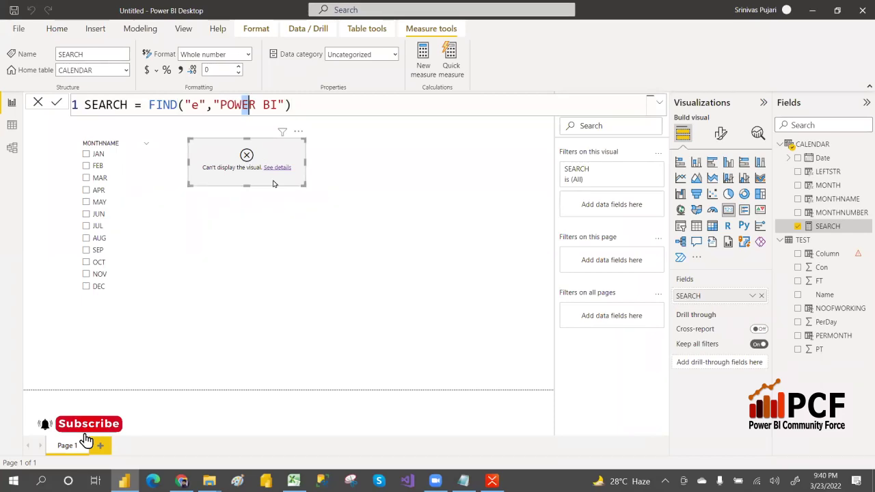
{"action": "key", "text": "alt+Tab"}
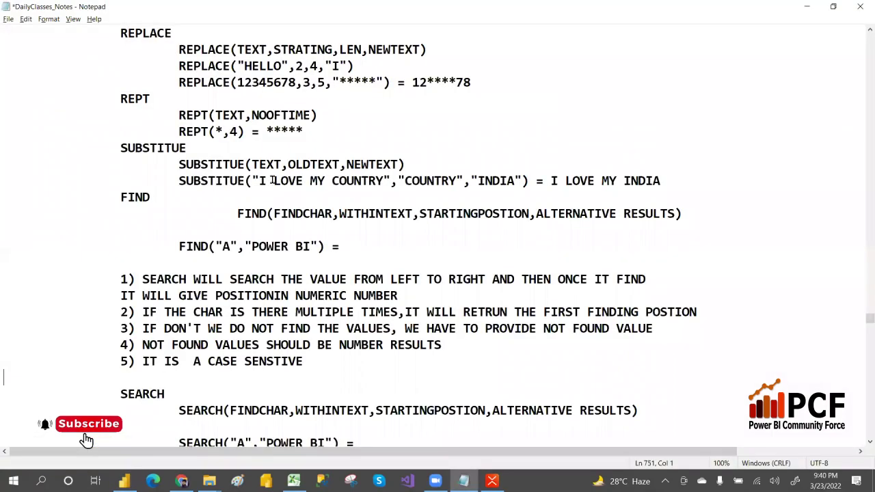